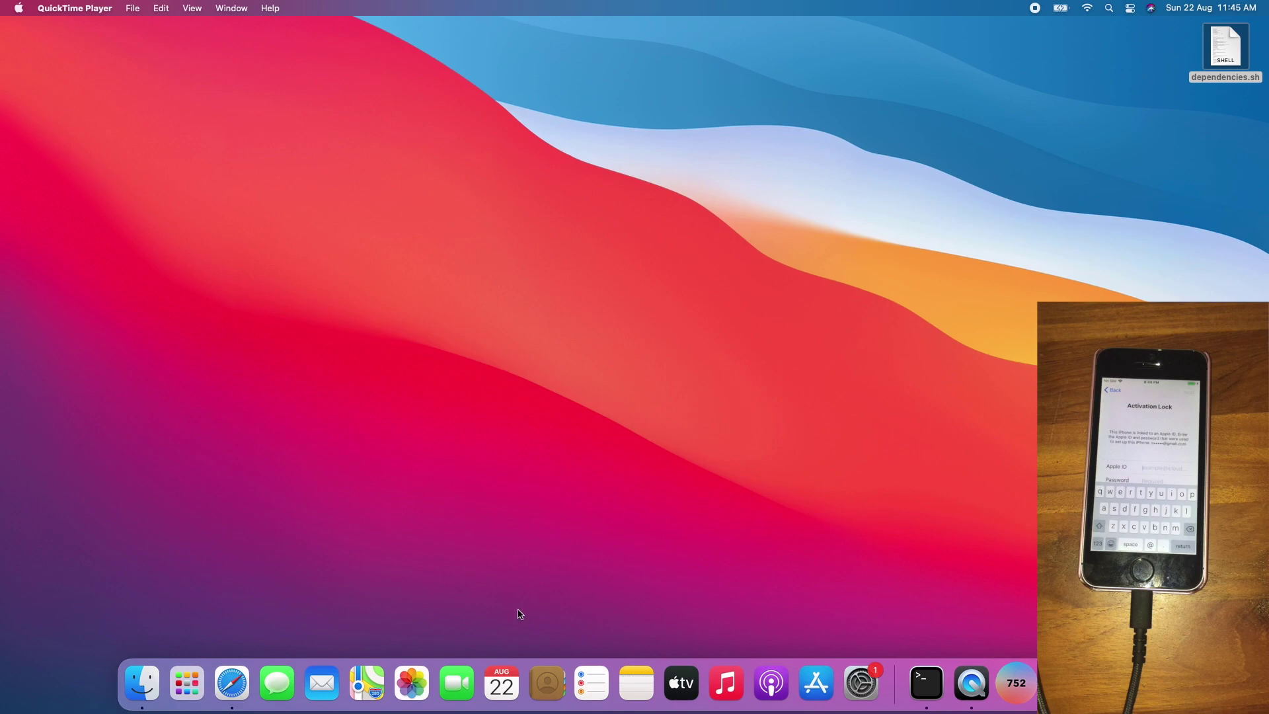
# Launch Safari from the Dock to a blank start page.
pyautogui.click(242, 681)
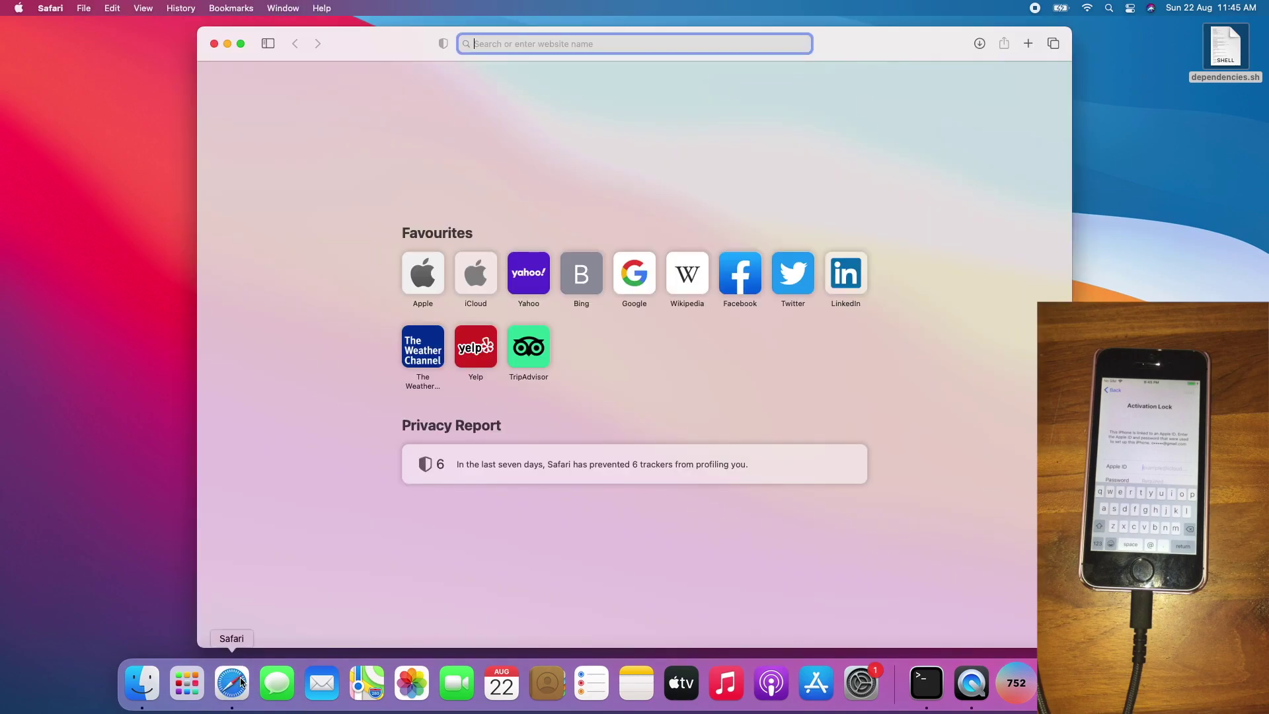
# Go to ipsw.me and choose iPhone, then the iPhone 5s (Global) model.
pyautogui.write('ipsw.me — Download iOS Firmware for iPhone, iPad, iPod Touch, Apple Watch, App...')
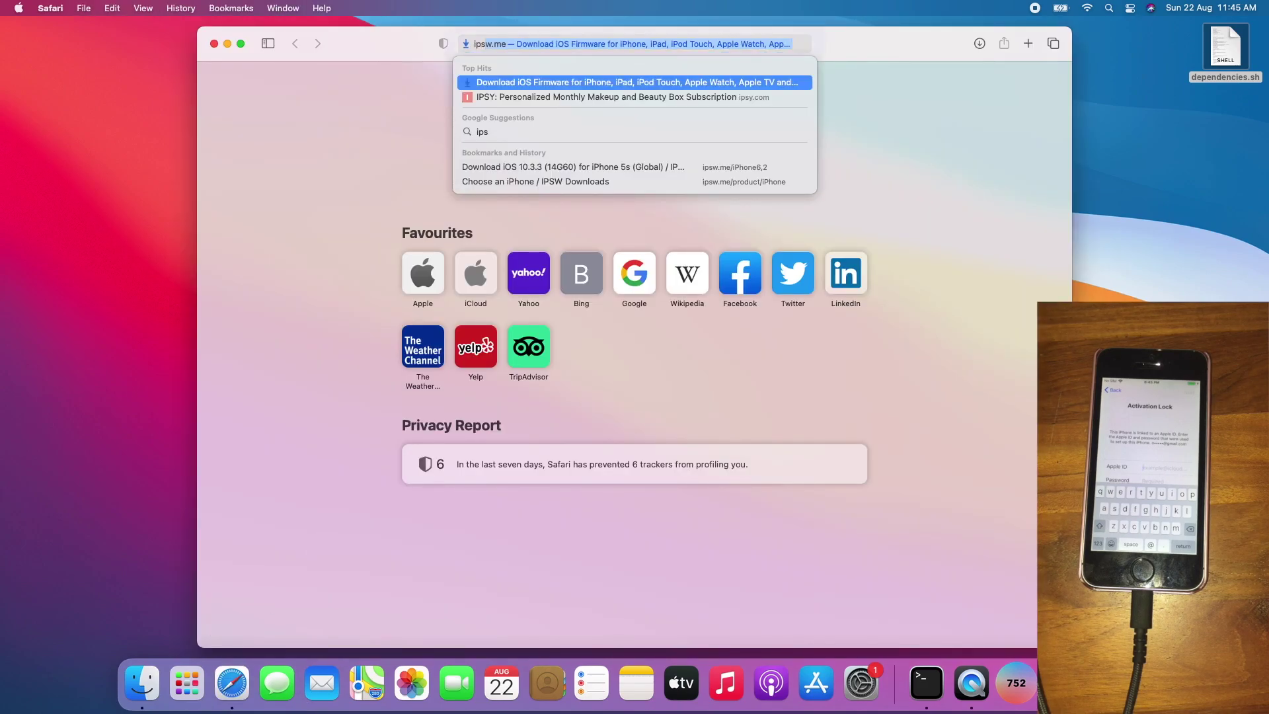
pyautogui.press('Return')
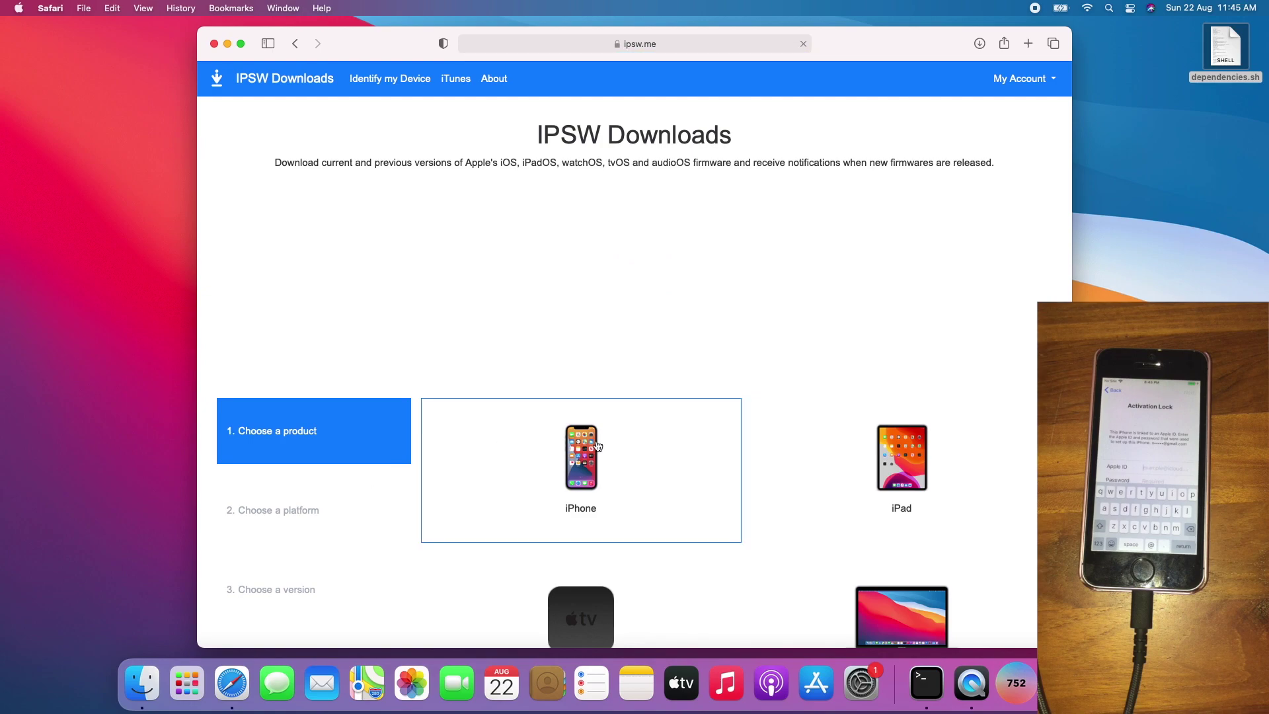
pyautogui.click(626, 443)
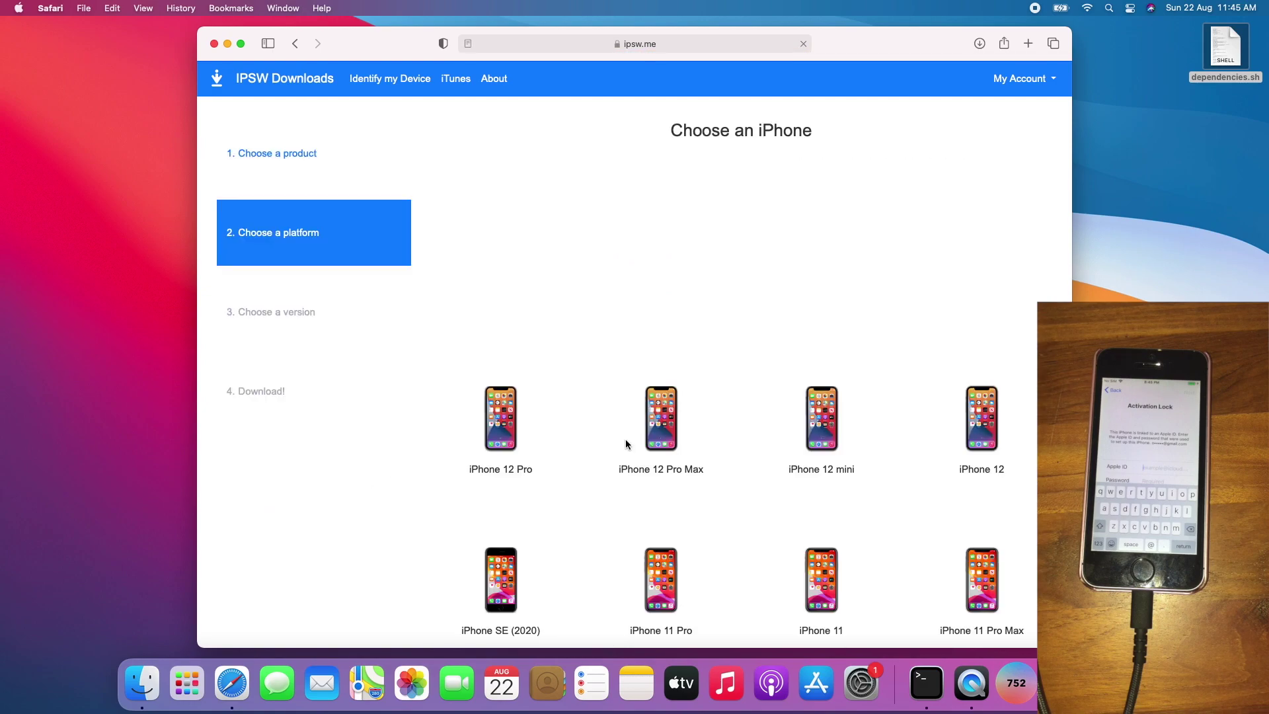
pyautogui.scroll(-10, 704, 394)
pyautogui.scroll(-3, 703, 394)
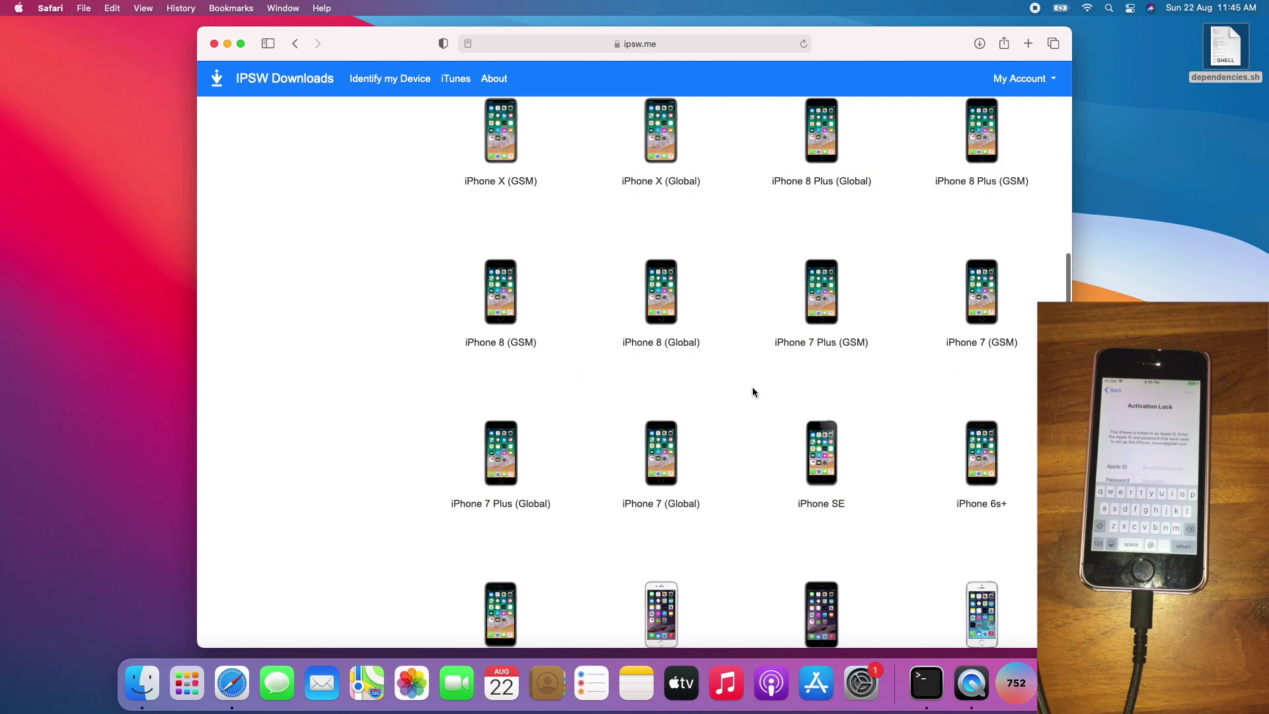
pyautogui.scroll(-4, 752, 390)
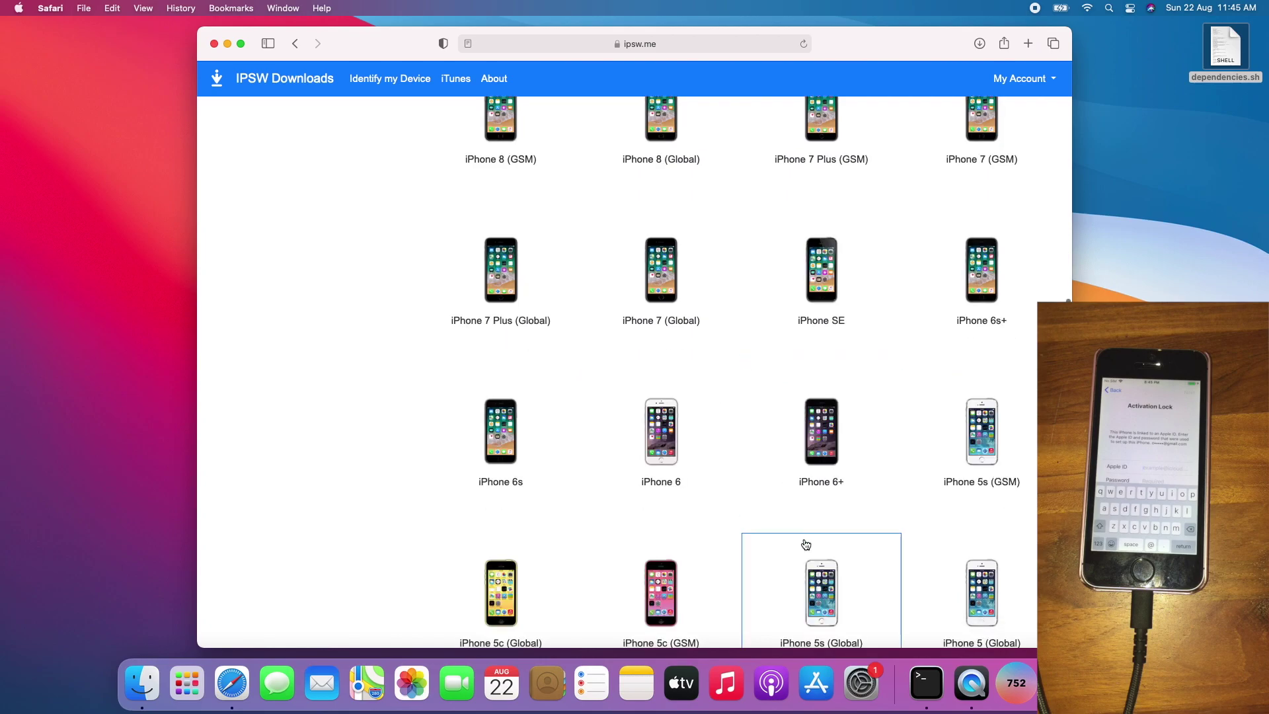
pyautogui.click(821, 582)
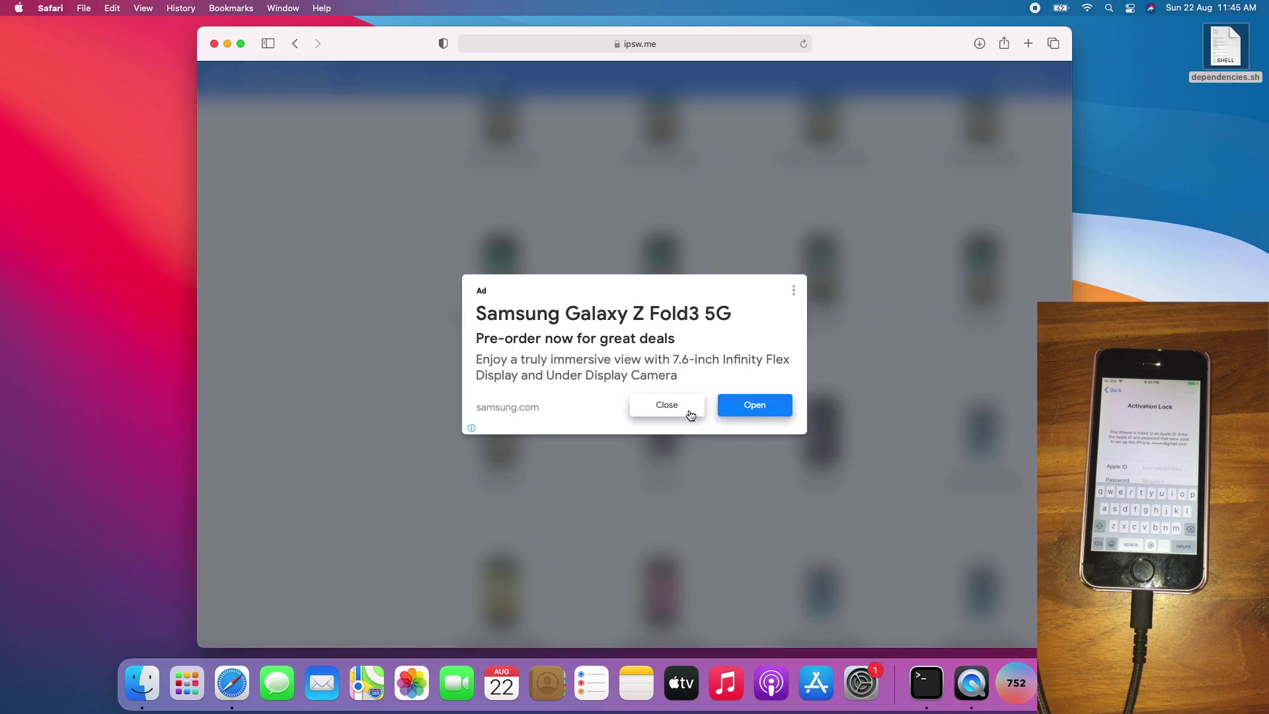
# Dismiss the Samsung ad and scroll the firmware list down to iOS 10.3.3.
pyautogui.click(690, 413)
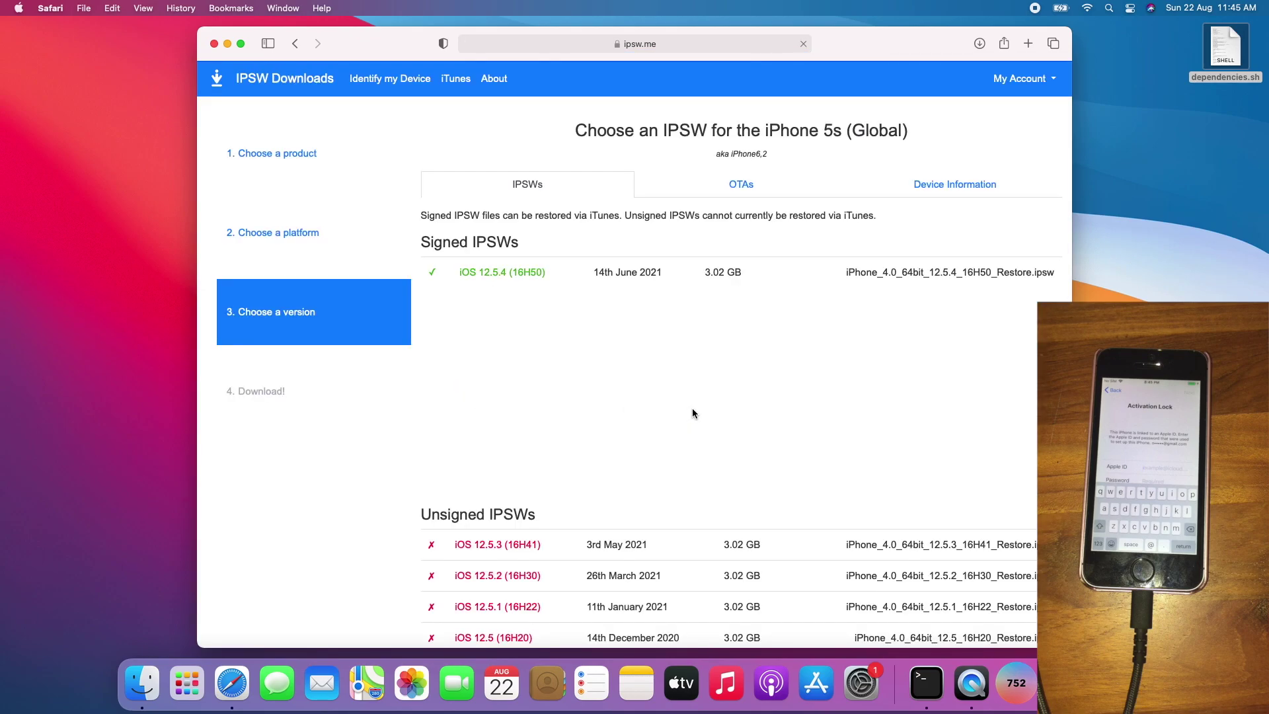
pyautogui.scroll(-5, 684, 370)
pyautogui.scroll(-5, 680, 390)
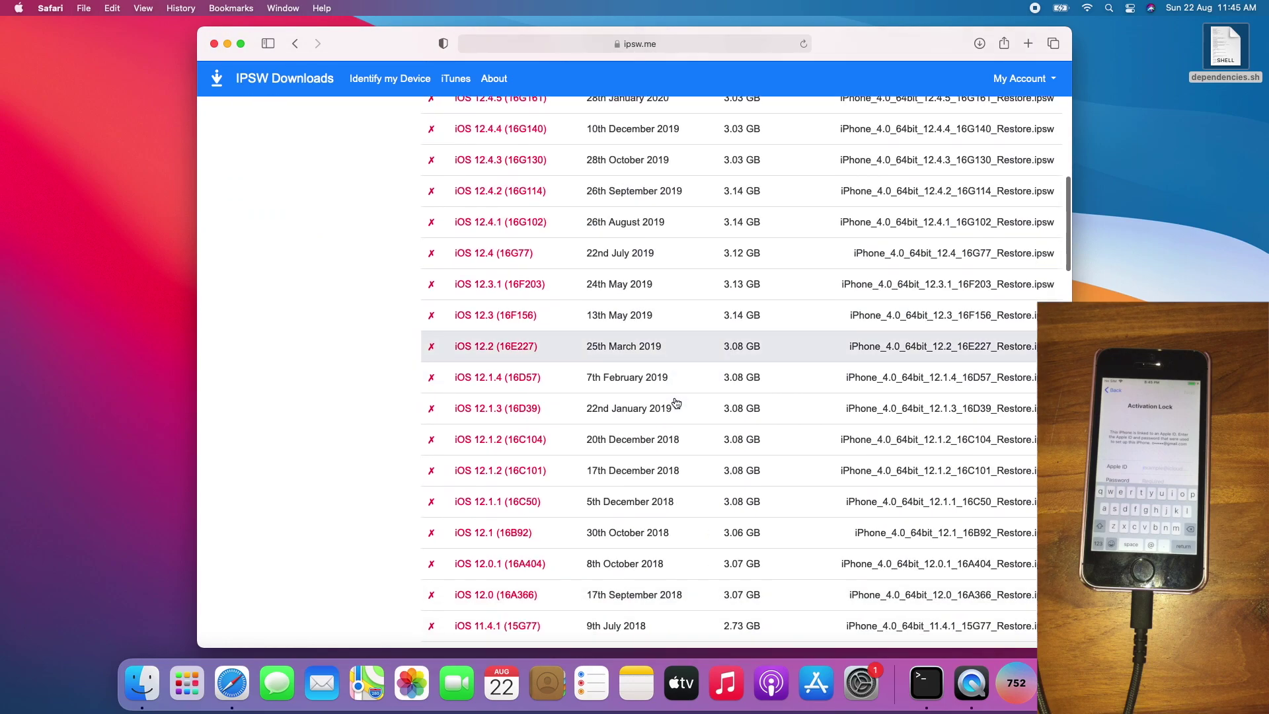
pyautogui.scroll(-3, 676, 402)
pyautogui.scroll(-5, 676, 403)
pyautogui.scroll(-3, 676, 403)
pyautogui.scroll(-3, 676, 403)
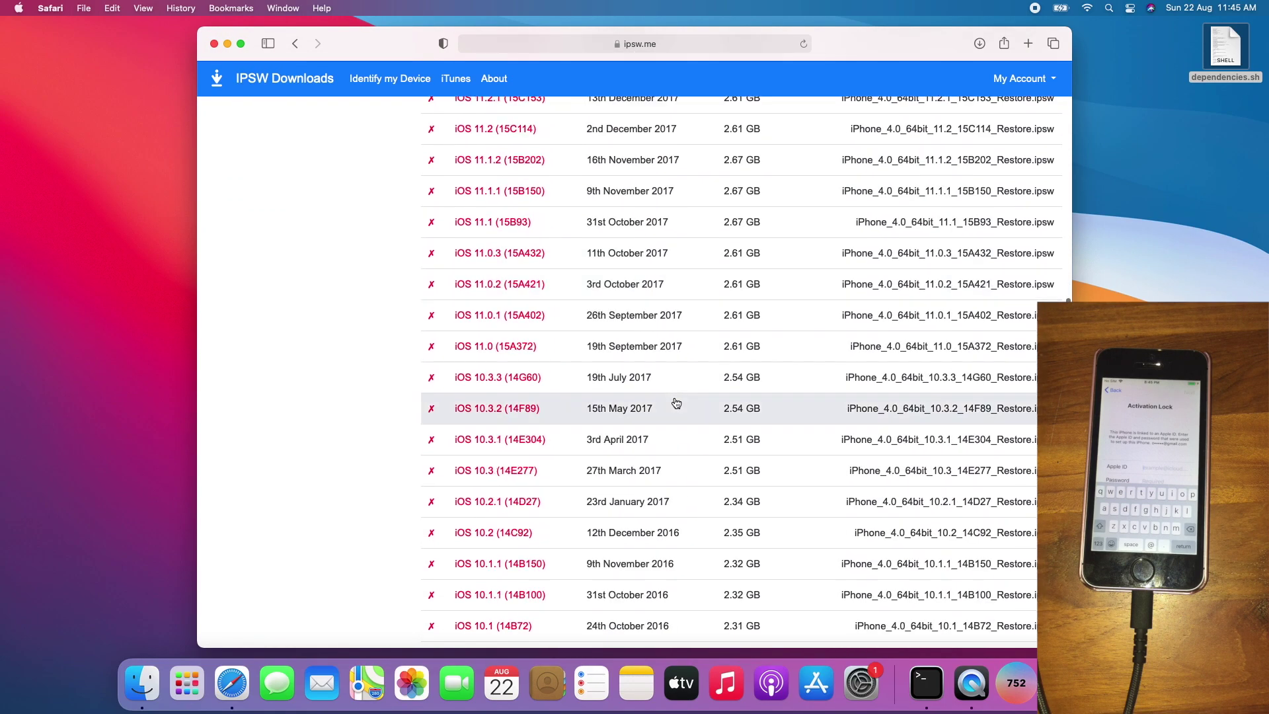
# Download the 2.54 GB iOS 10.3.3 (14G60) restore file from its ipsw.me page.
pyautogui.click(507, 383)
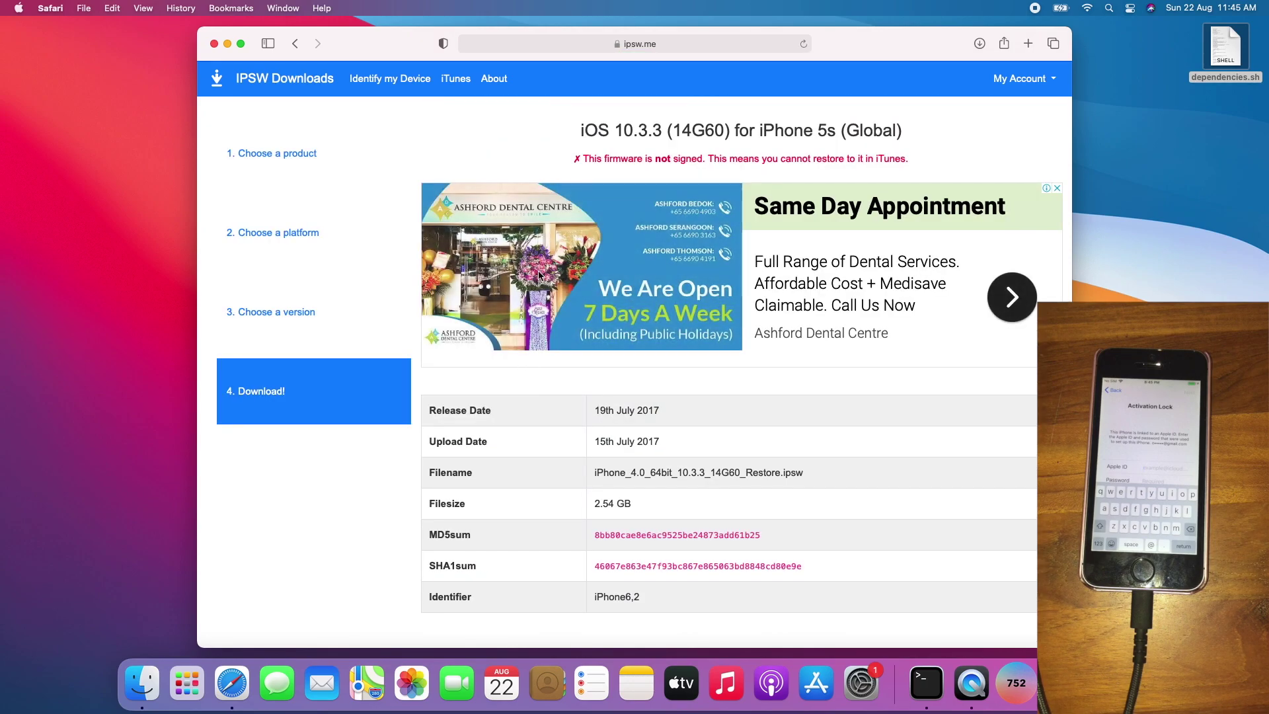
pyautogui.scroll(-7, 672, 407)
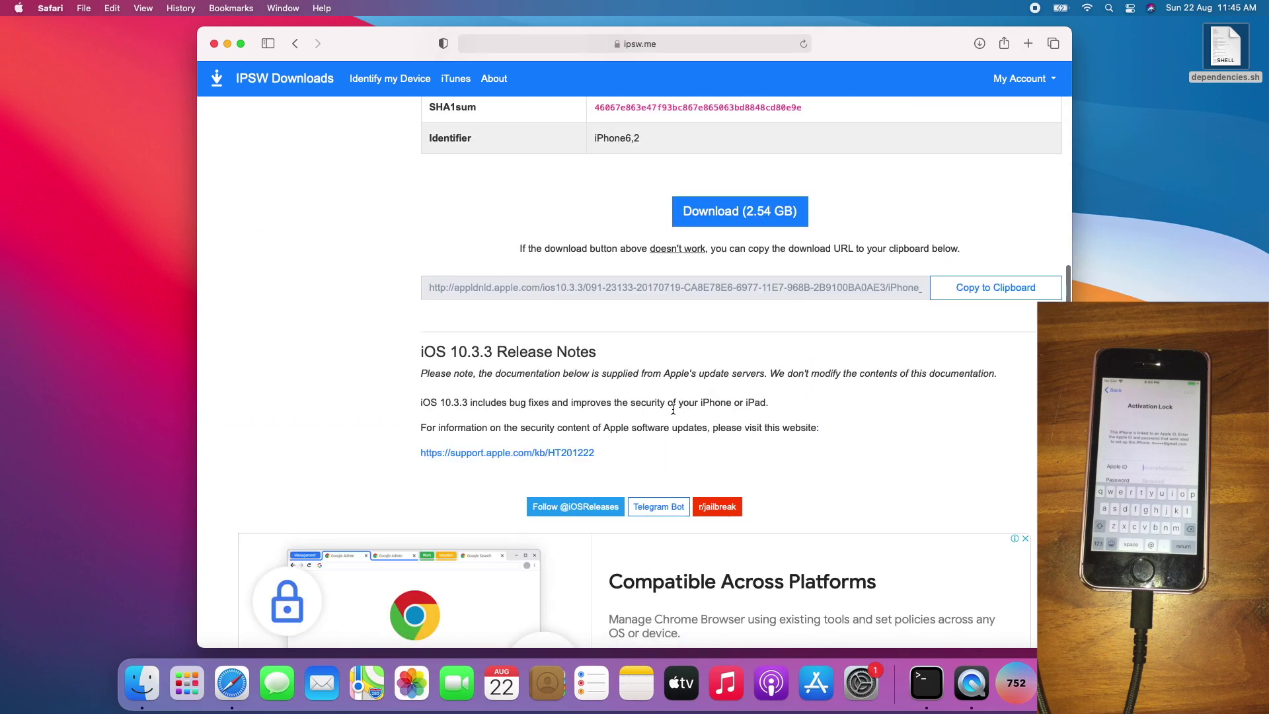
pyautogui.click(732, 215)
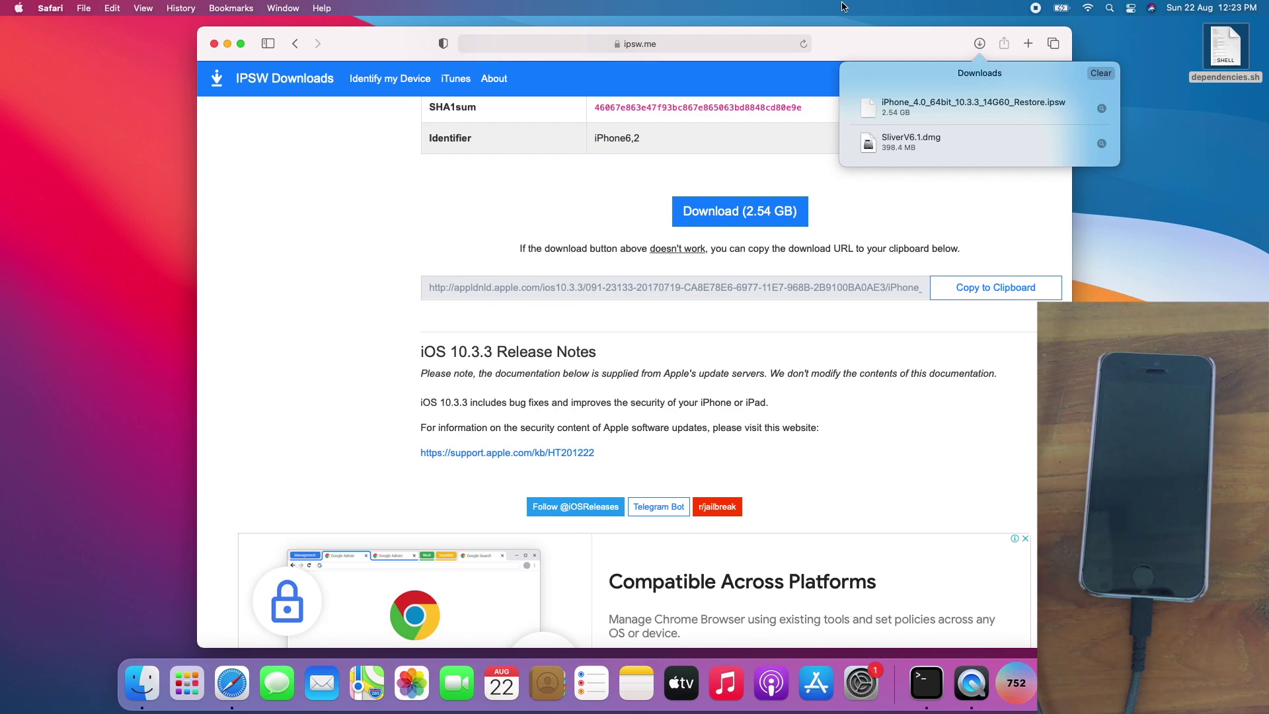
# Search the web for leetdown and open the rA9stuff/LeetDown GitHub repository.
pyautogui.click(752, 39)
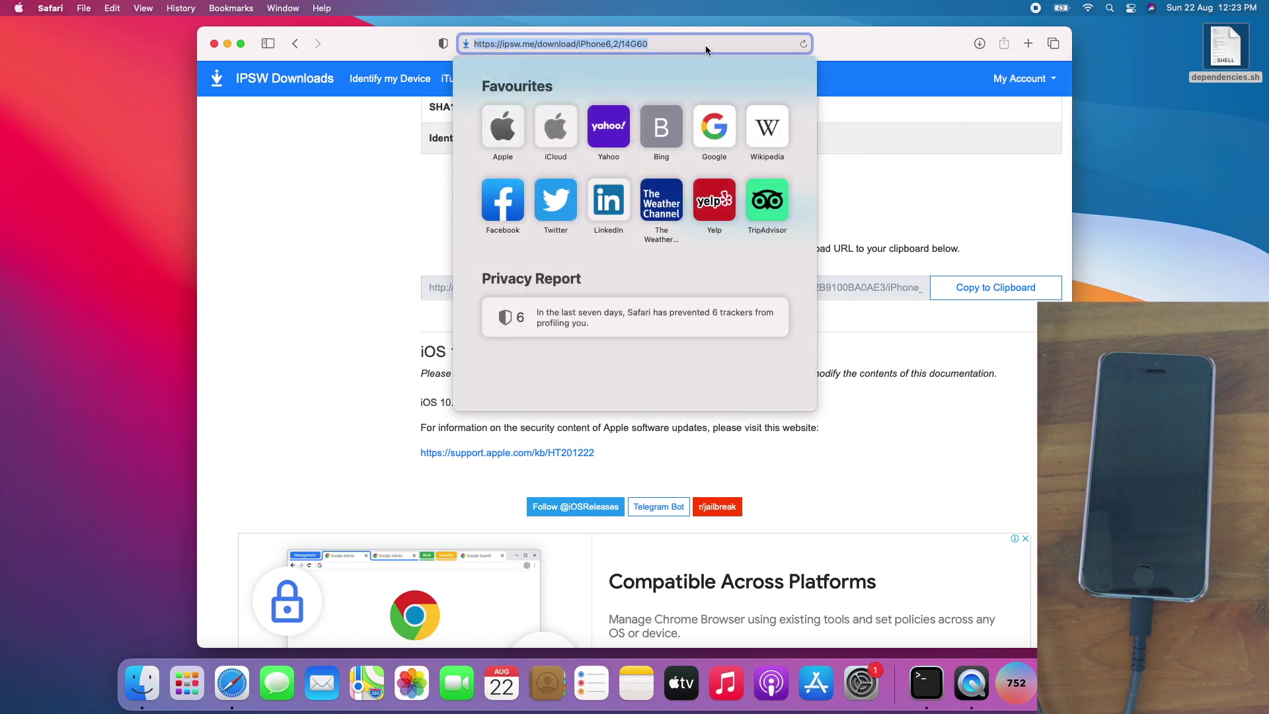
pyautogui.write('leetd')
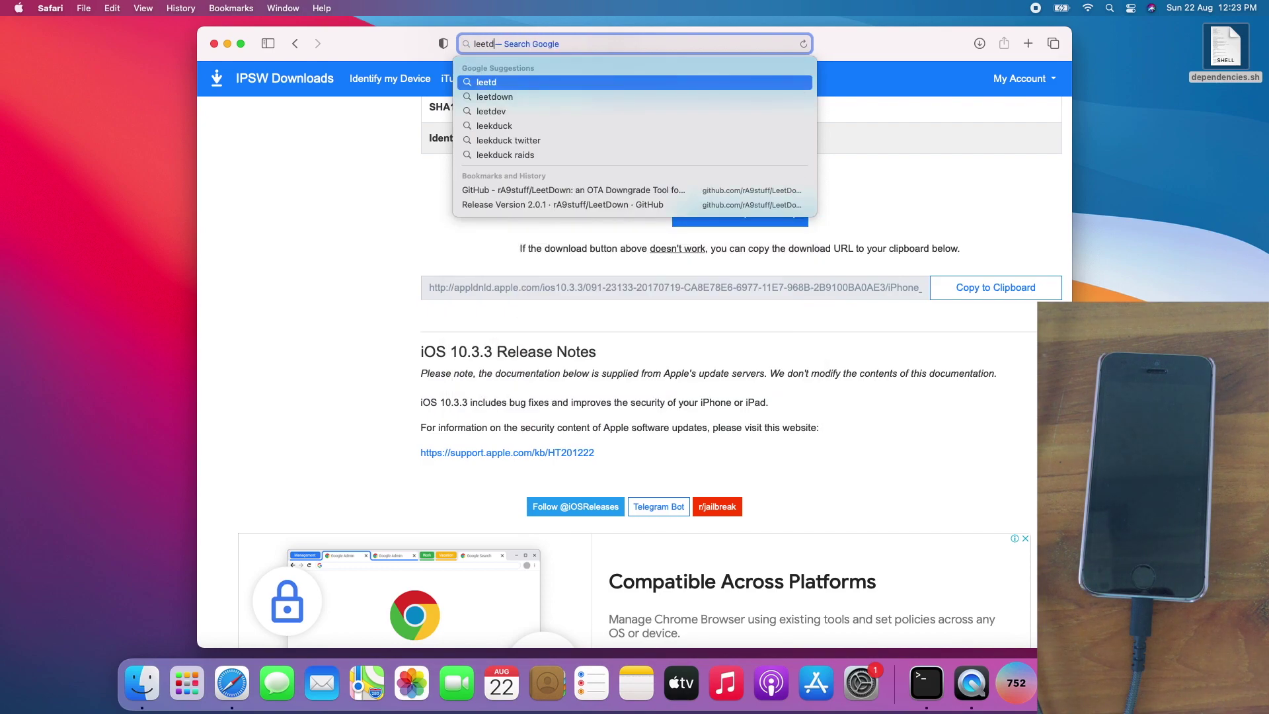
pyautogui.write('own')
pyautogui.press('Escape')
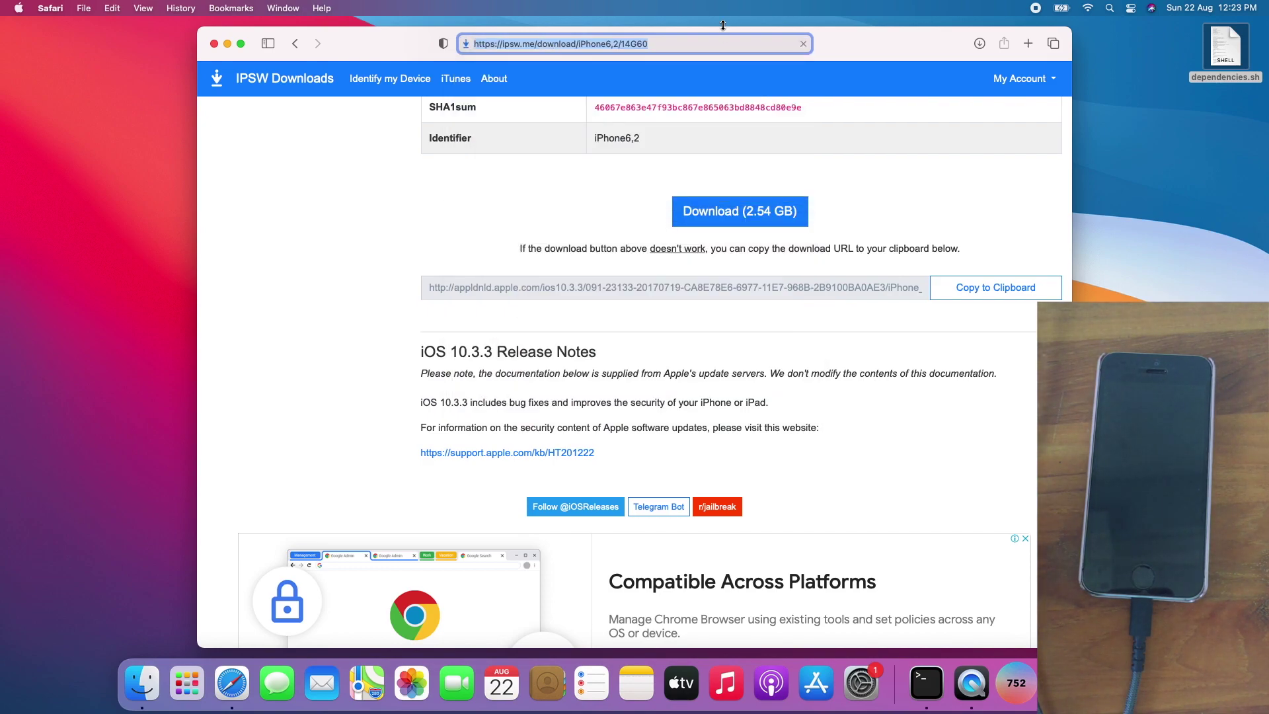
pyautogui.write('leetdown')
pyautogui.press('Return')
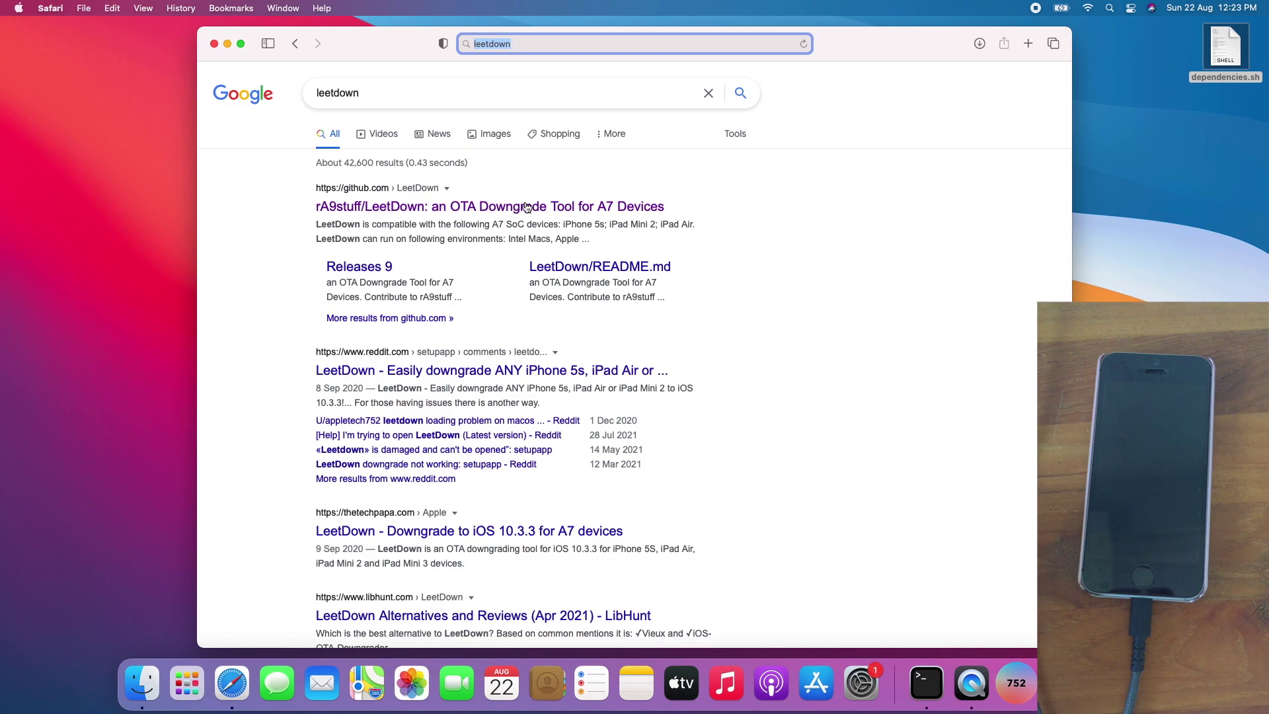
pyautogui.click(526, 206)
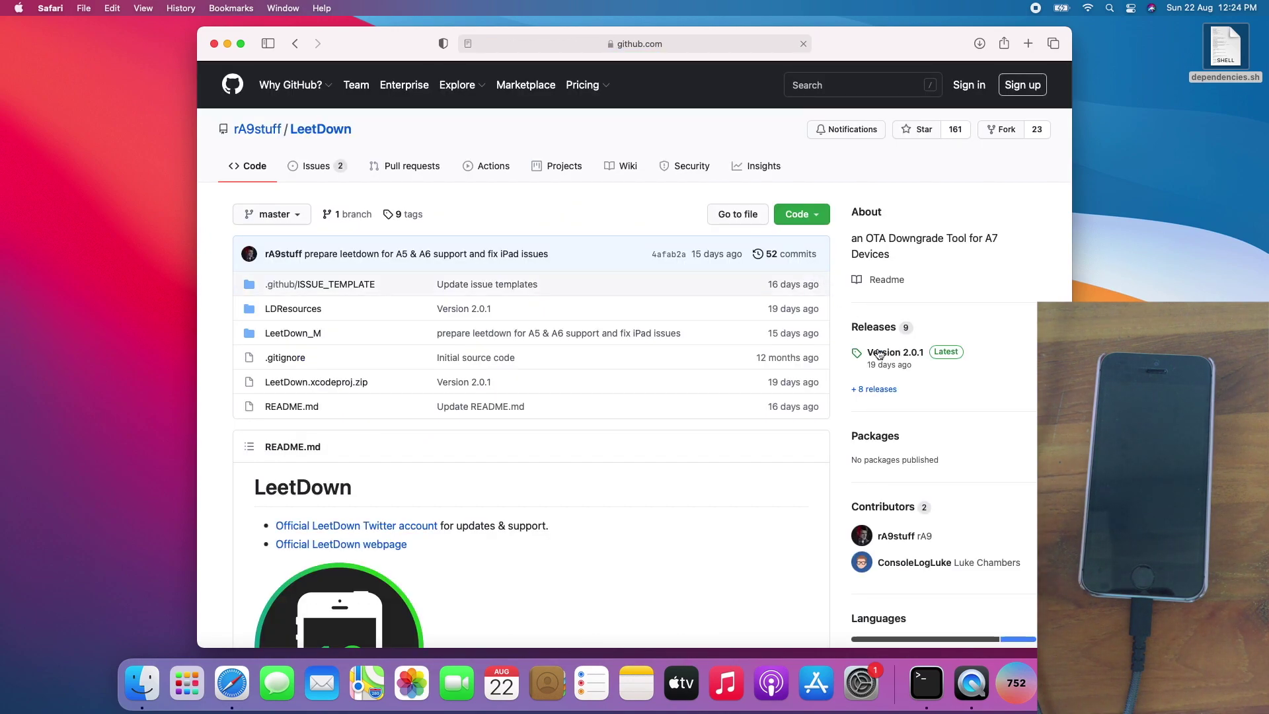
# Download LeetDown_2.0.1a.dmg from the Version 2.0.1 release and show the downloads list.
pyautogui.click(887, 362)
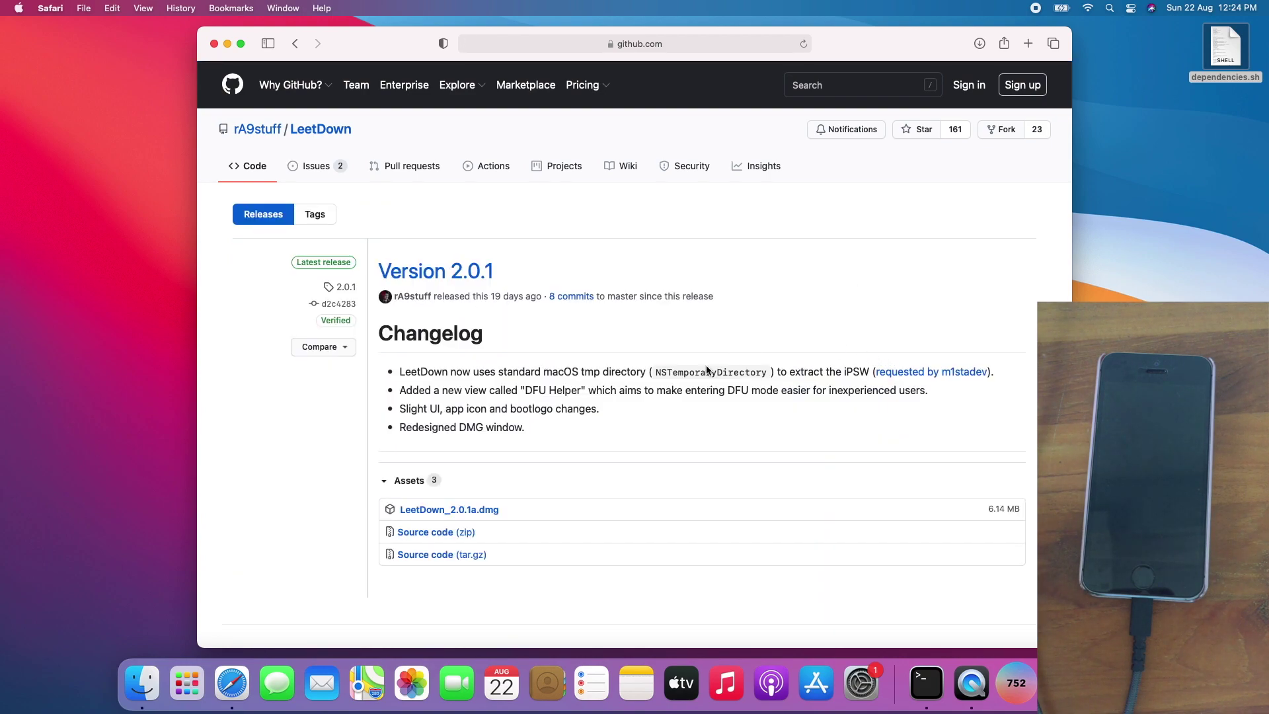
pyautogui.click(444, 512)
pyautogui.click(978, 43)
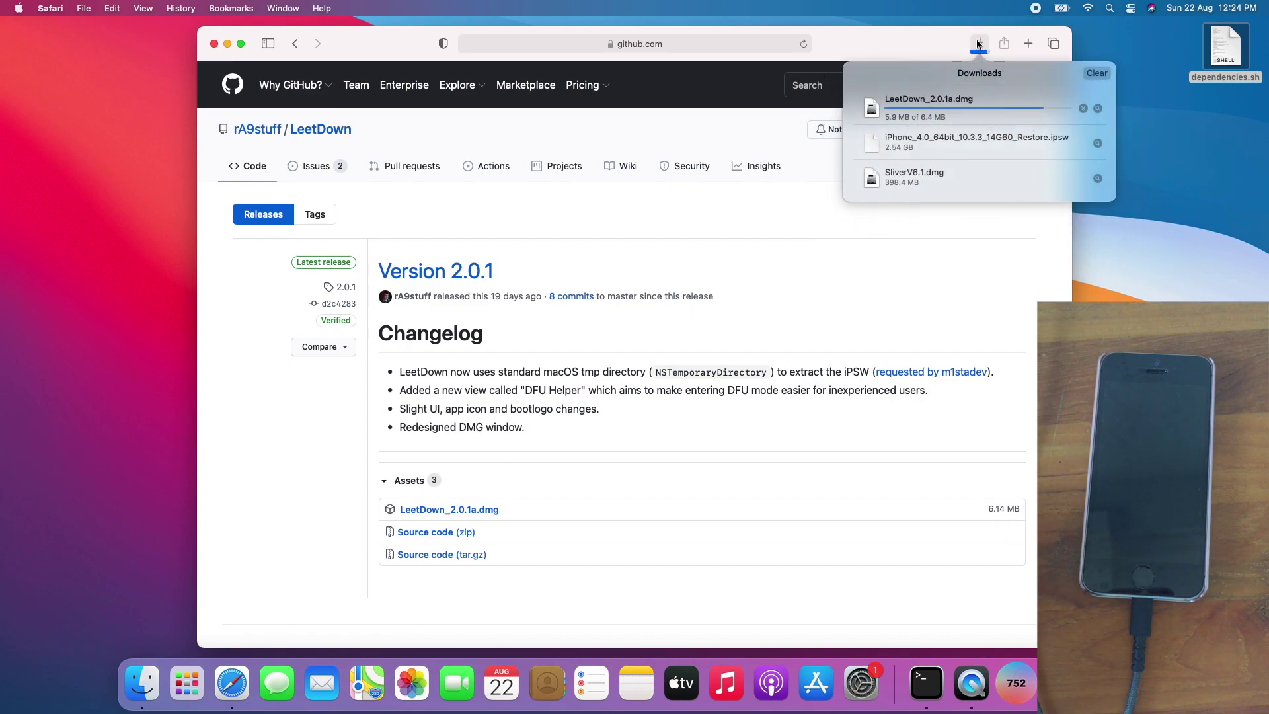
# Open the LeetDown disk image, copy LeetDown into Applications, and close the DMG window.
pyautogui.click(896, 113)
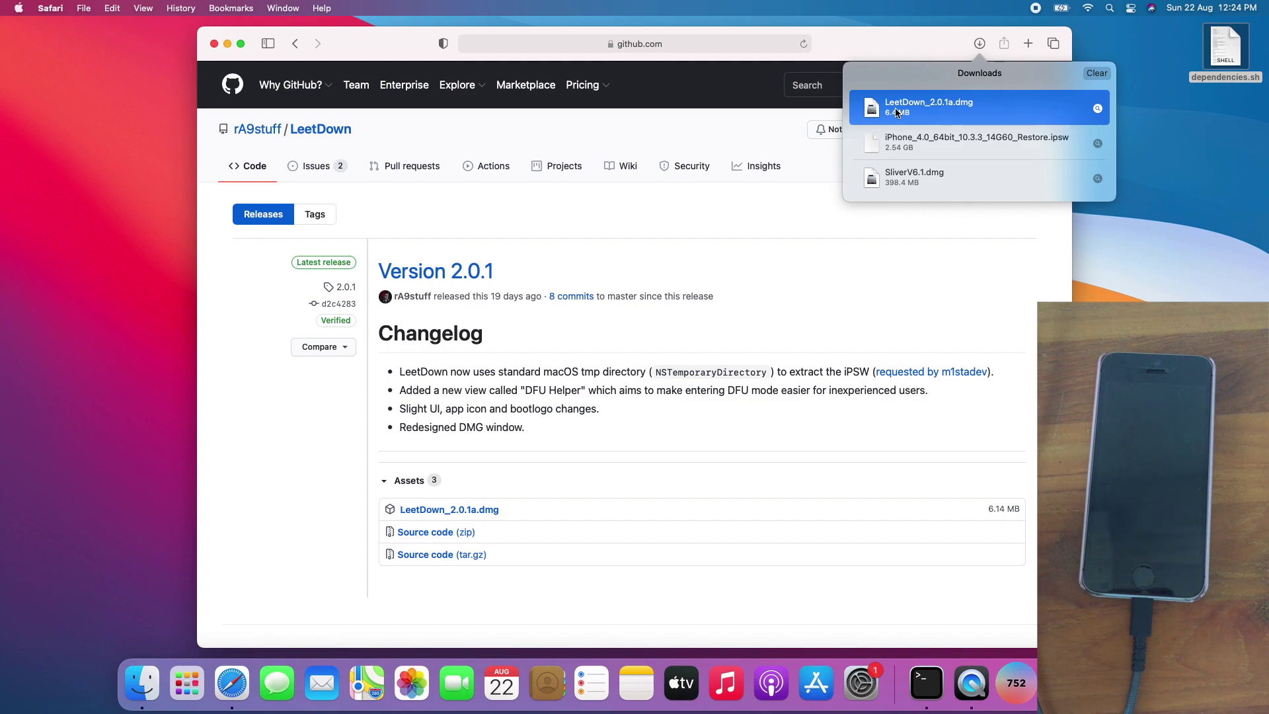
pyautogui.doubleClick(896, 111)
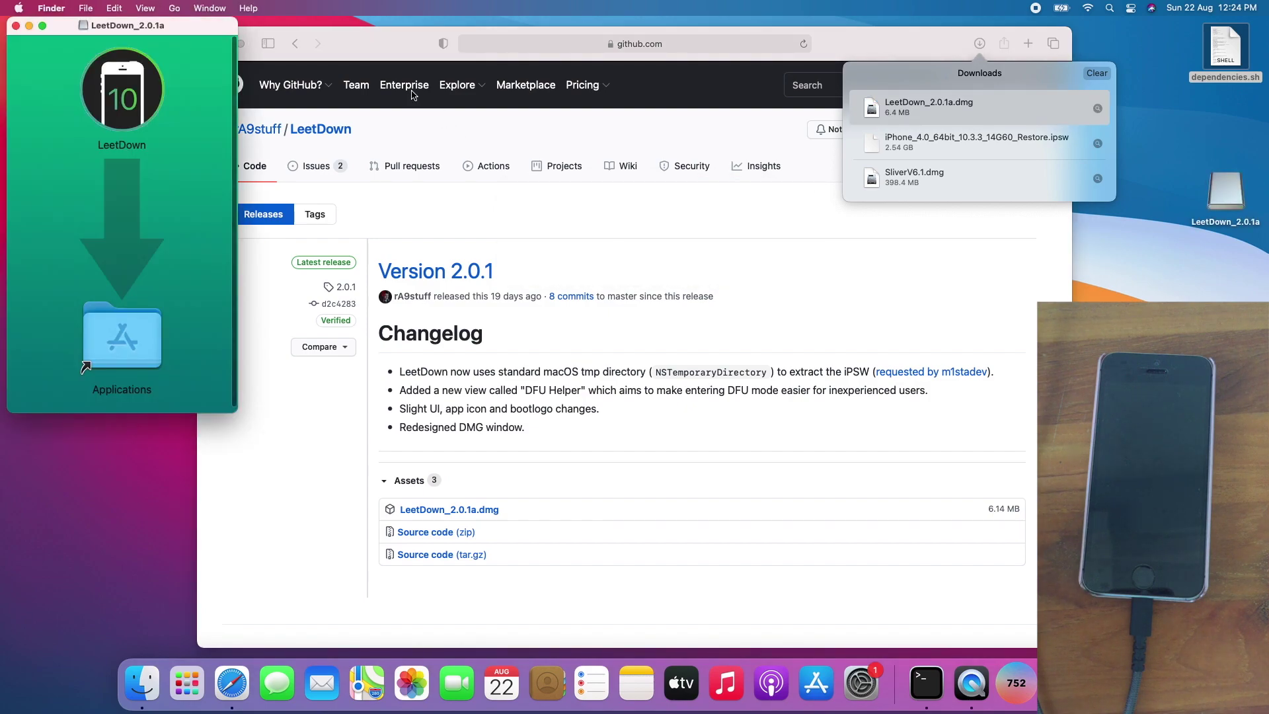
pyautogui.click(214, 43)
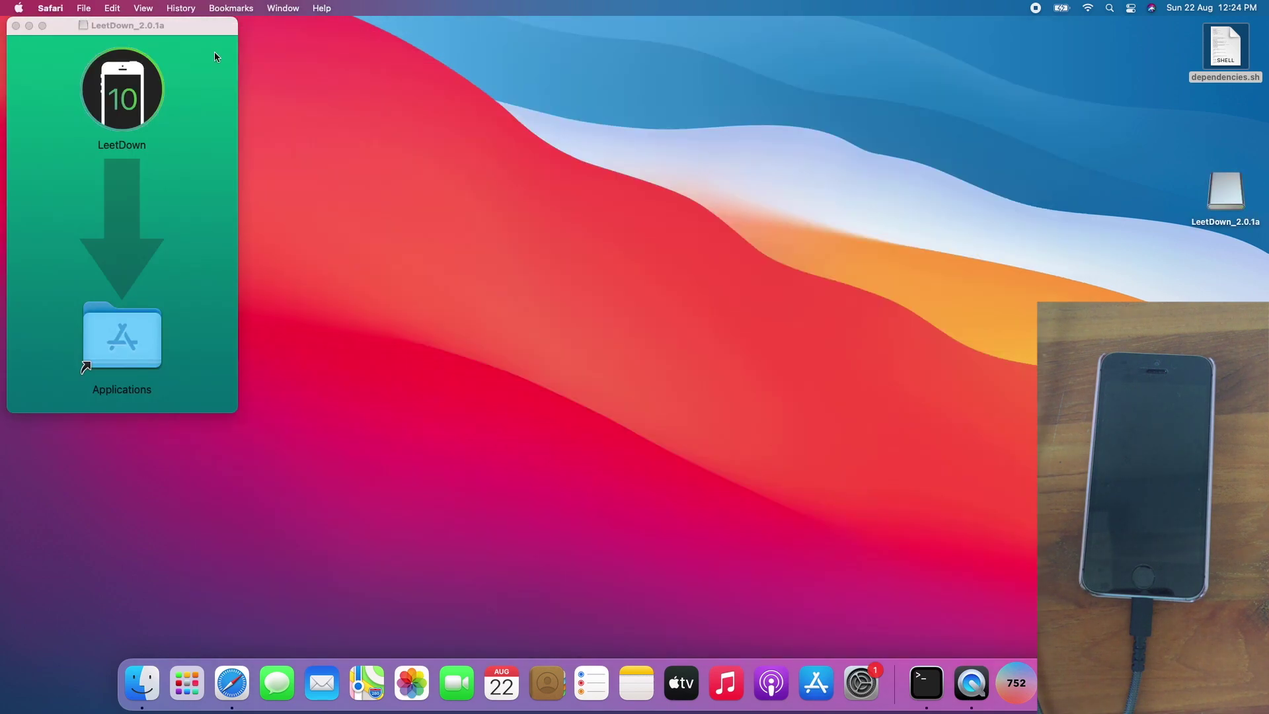
pyautogui.moveTo(122, 92); pyautogui.dragTo(161, 183)
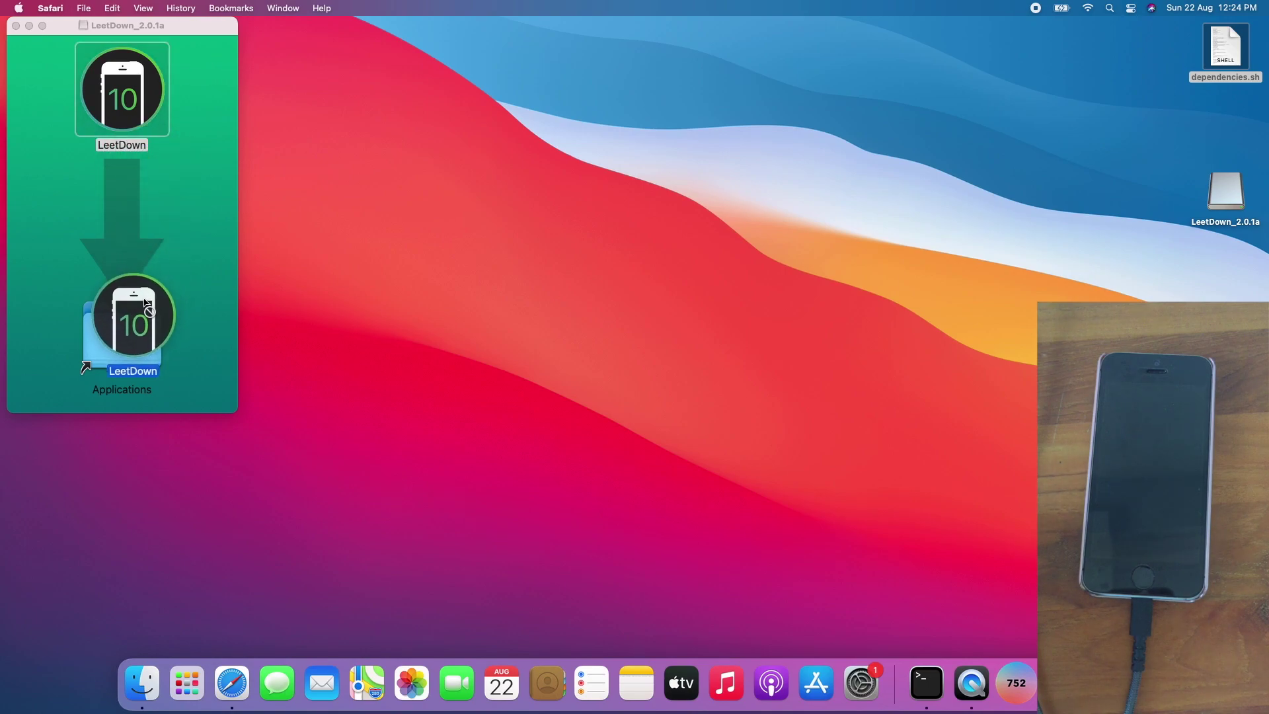
pyautogui.moveTo(161, 183); pyautogui.dragTo(132, 320)
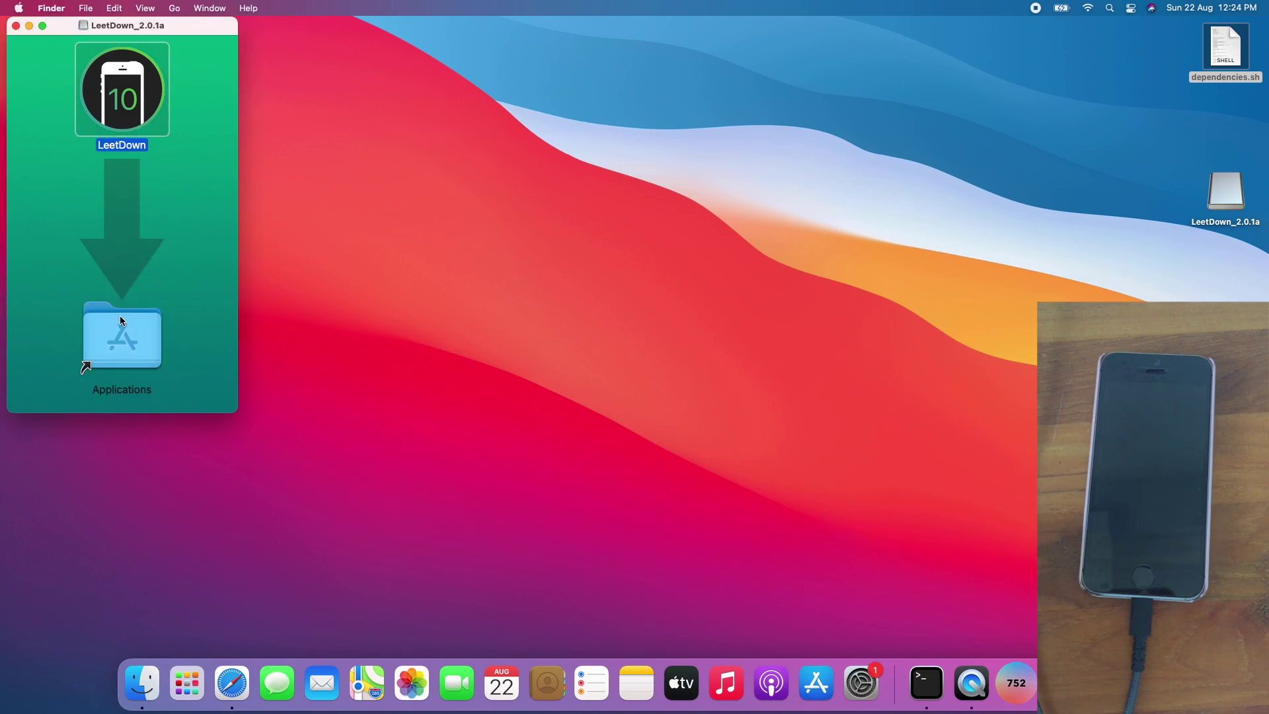
pyautogui.click(16, 26)
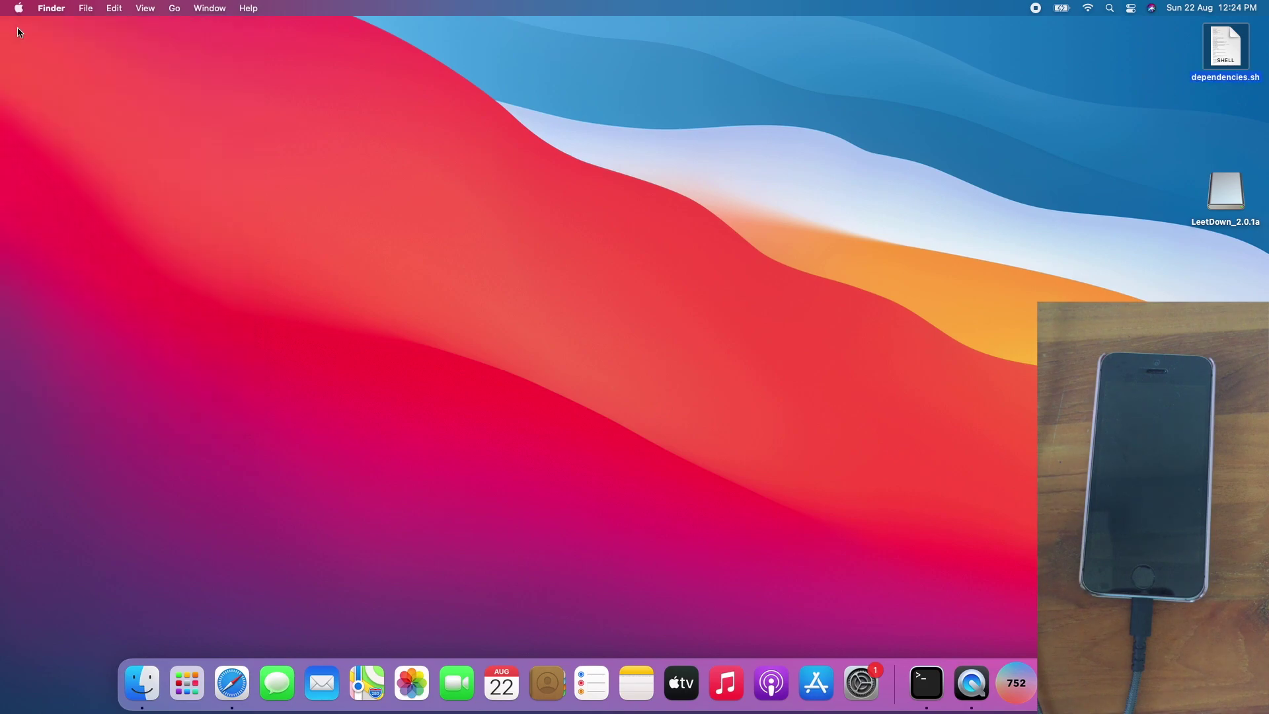
# Show the Applications folder with LeetDown in a new Finder window.
pyautogui.click(146, 681)
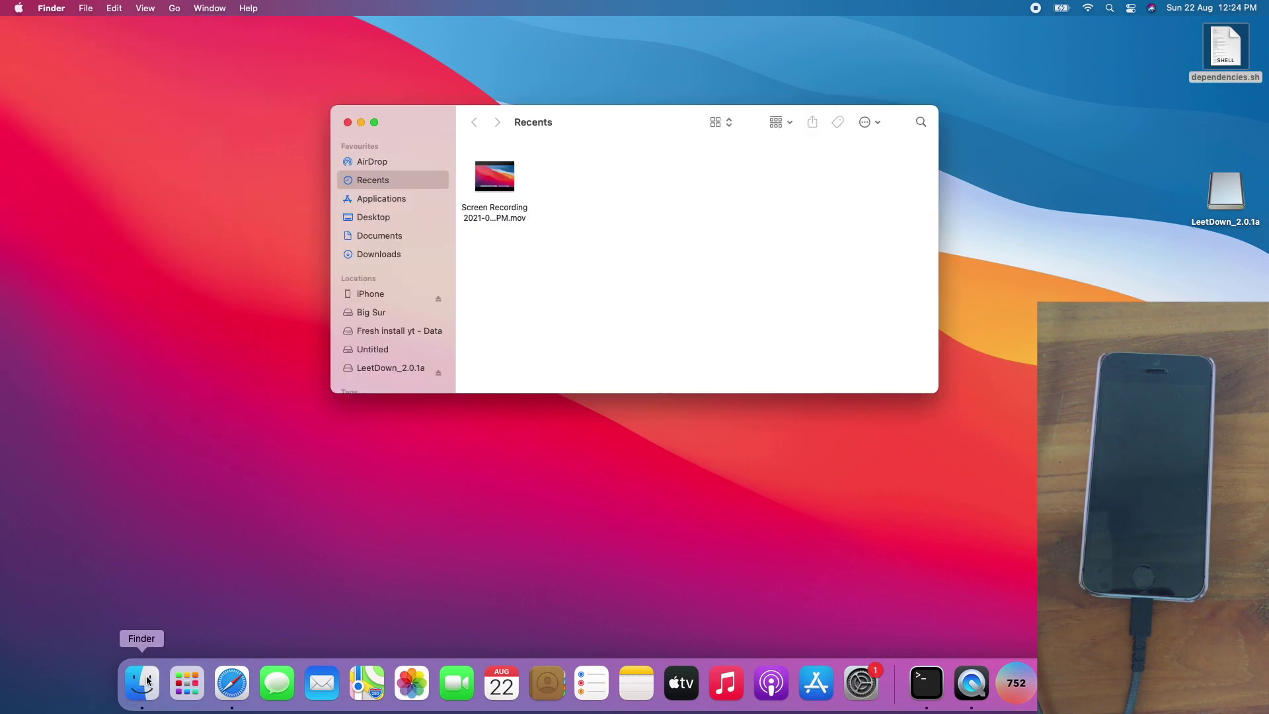
pyautogui.click(363, 199)
pyautogui.scroll(3, 621, 311)
pyautogui.scroll(3, 621, 310)
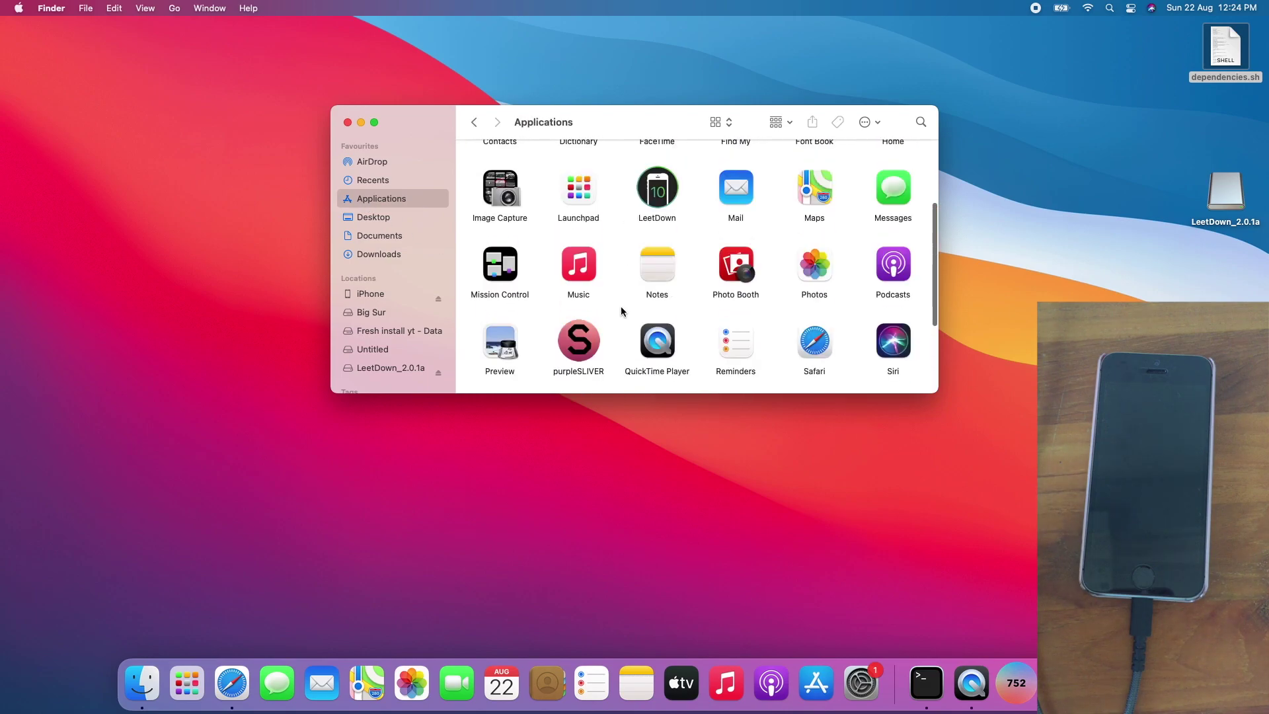
pyautogui.scroll(-1, 620, 308)
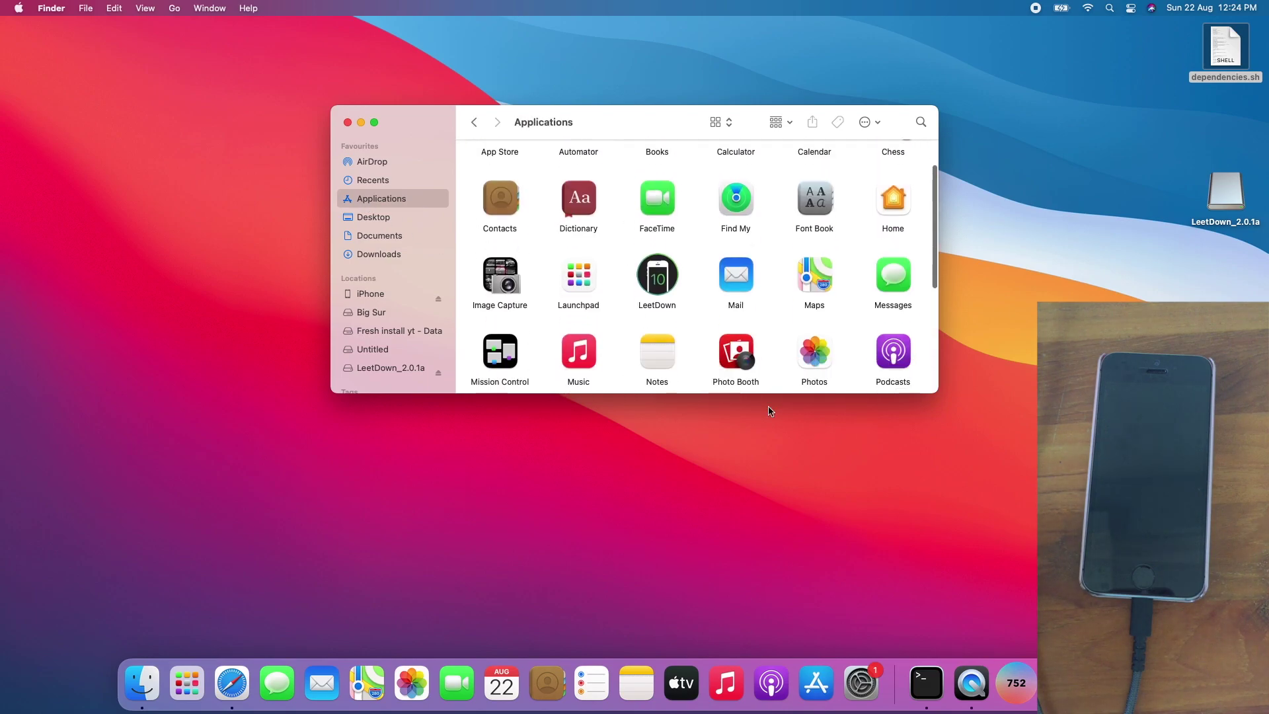
pyautogui.click(937, 699)
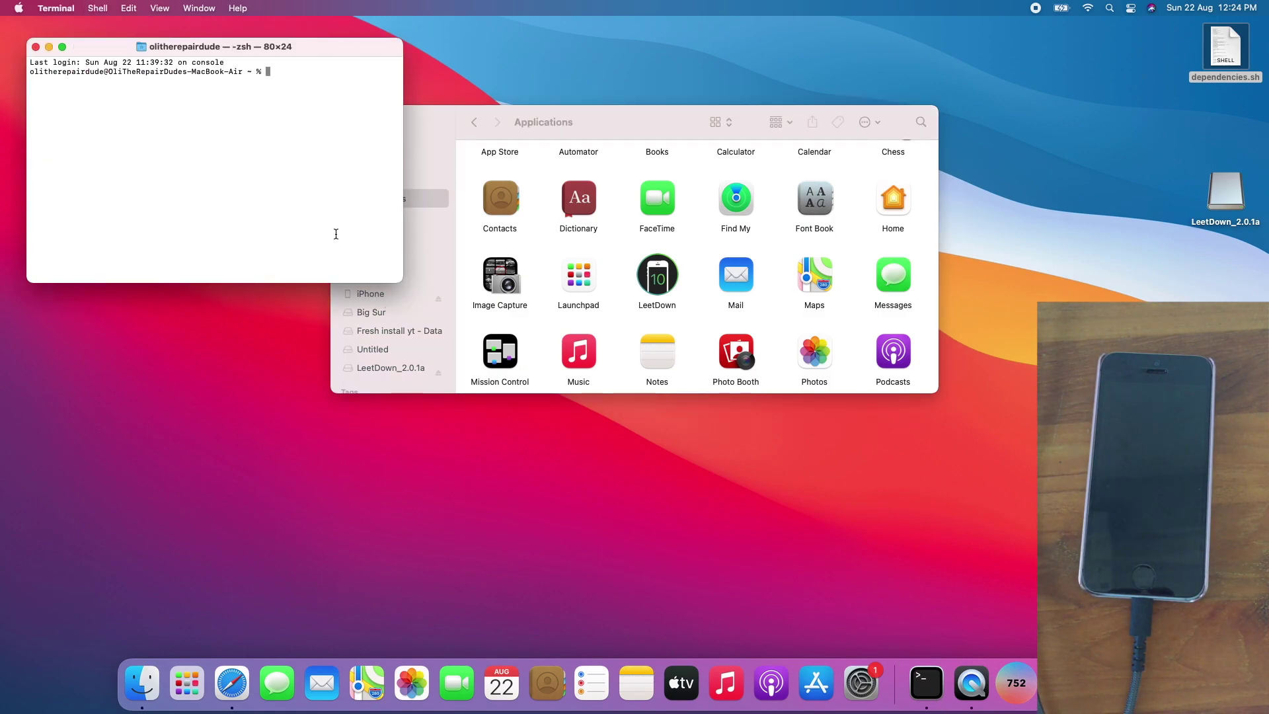
# Run xattr -cr on /Applications/LeetDown.app to clear its extended attributes.
pyautogui.write('xattr')
pyautogui.write(' -')
pyautogui.write('cr')
pyautogui.moveTo(658, 271)
pyautogui.mouseDown()
pyautogui.moveTo(348, 130)
pyautogui.moveTo(334, 92)
pyautogui.mouseUp()
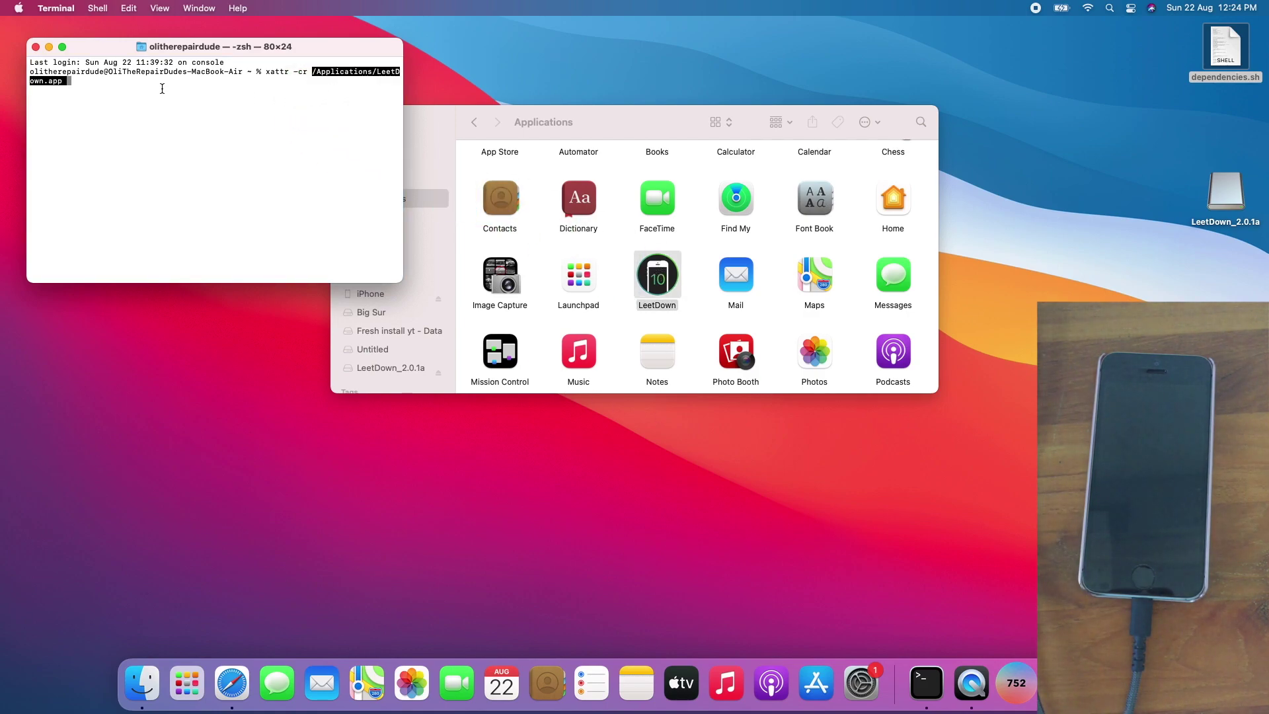
pyautogui.press('Return')
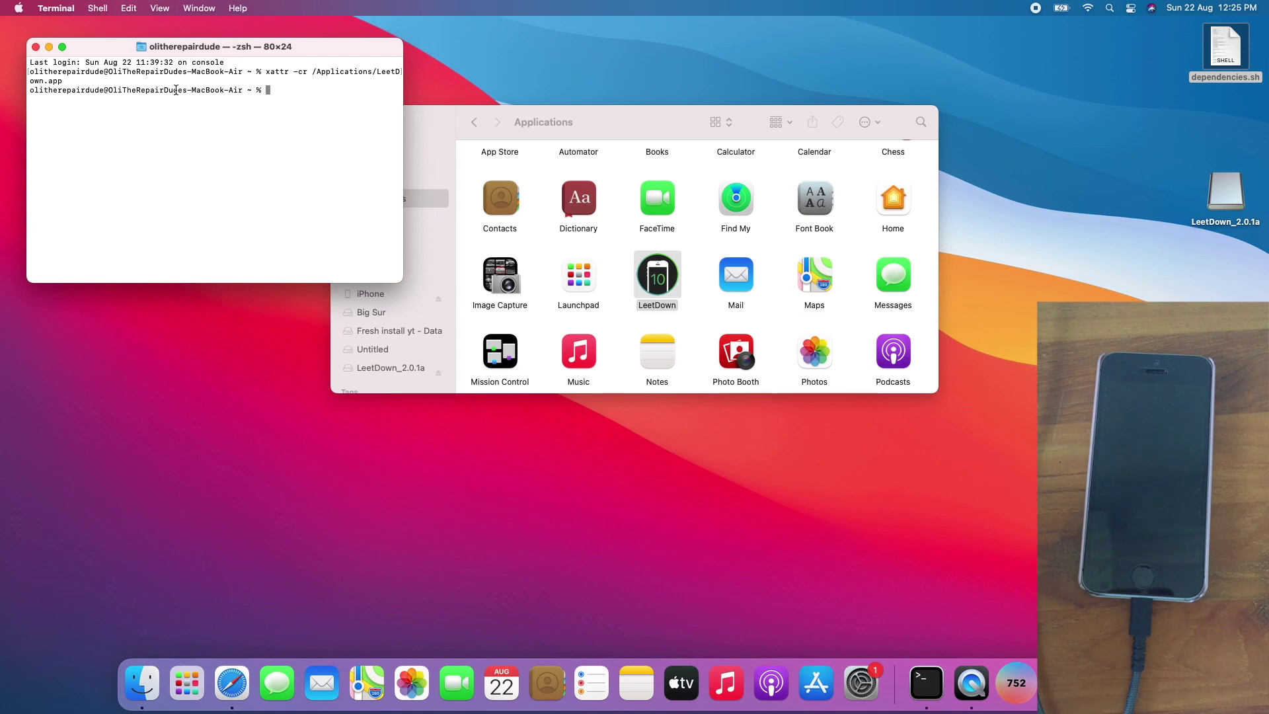
# Close Terminal and launch LeetDown so it detects the iPhone 5s (Global) in DFU mode.
pyautogui.click(36, 48)
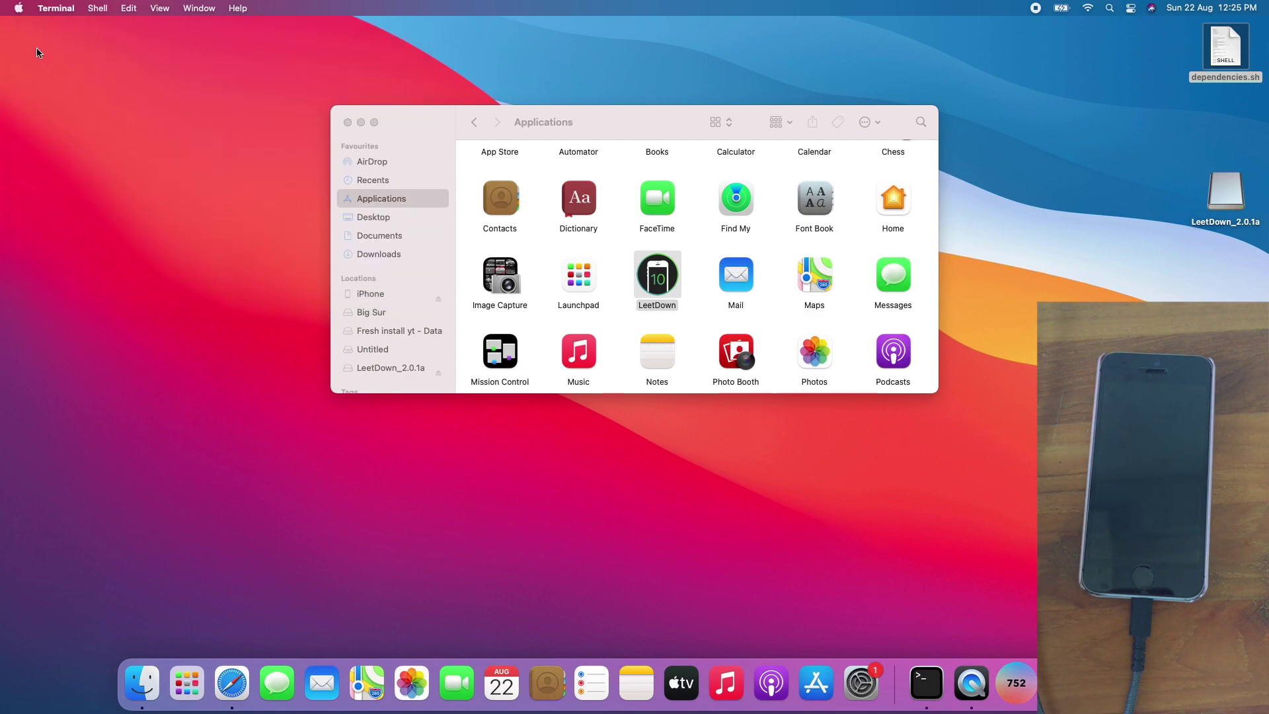
pyautogui.doubleClick(657, 287)
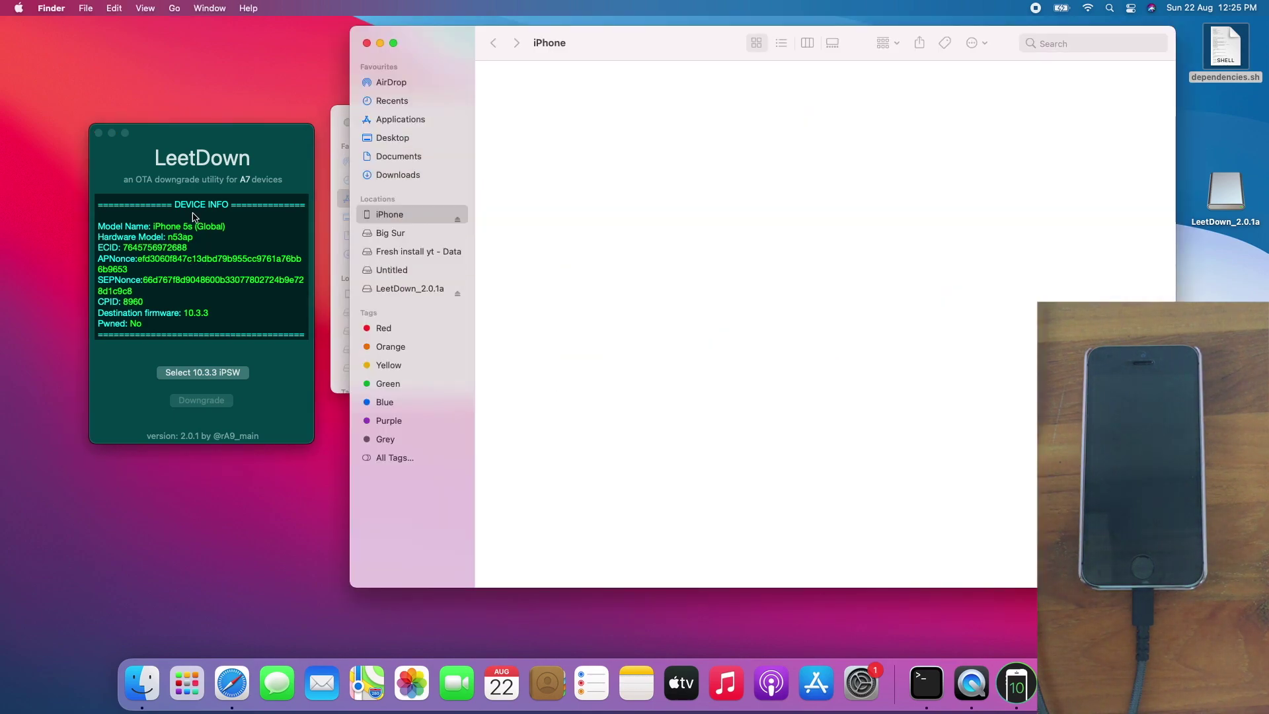
# Select iPhone_4.0_64bit_10.3.3_14G60_Restore.ipsw from Downloads as LeetDown's 10.3.3 firmware.
pyautogui.click(367, 44)
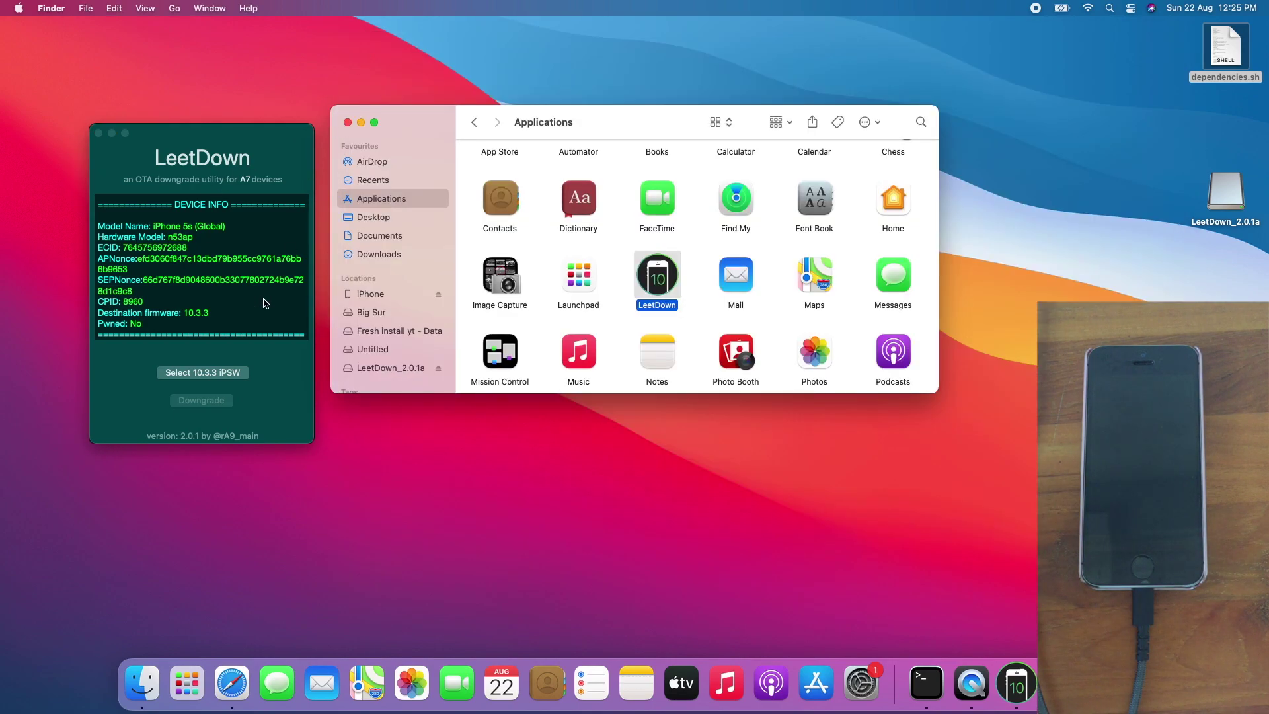
pyautogui.click(208, 379)
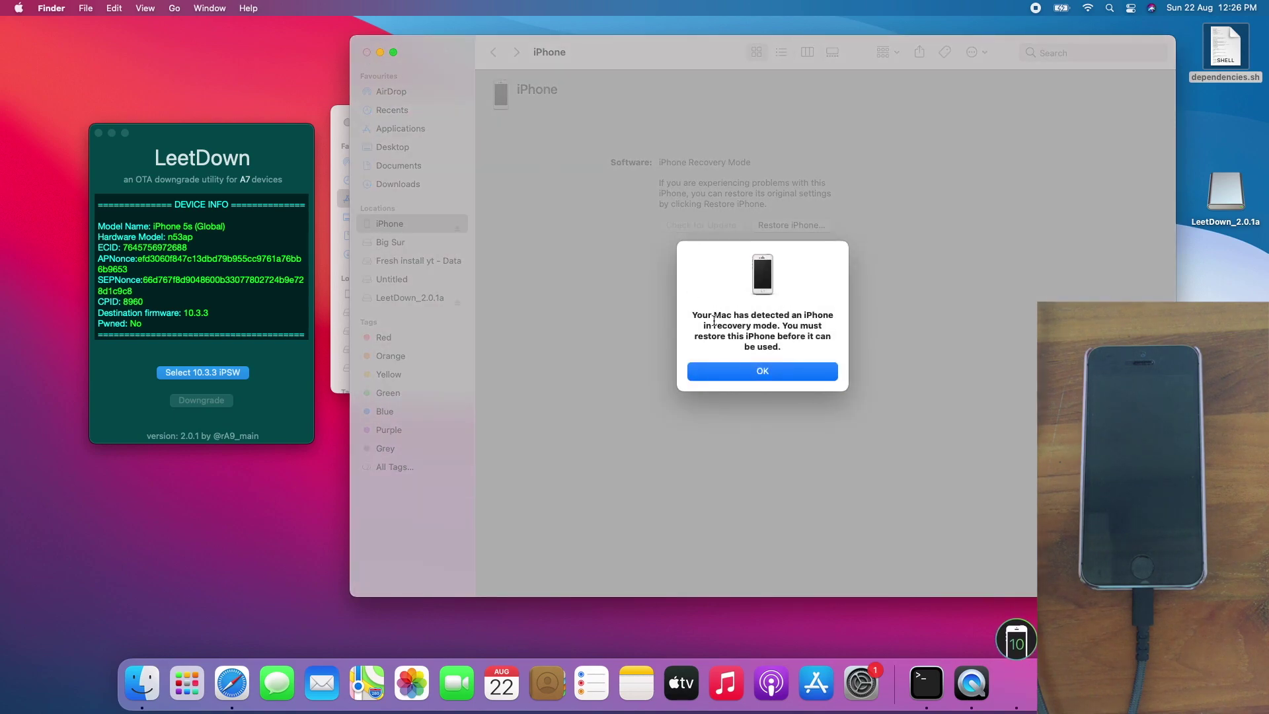
pyautogui.click(737, 371)
pyautogui.click(366, 52)
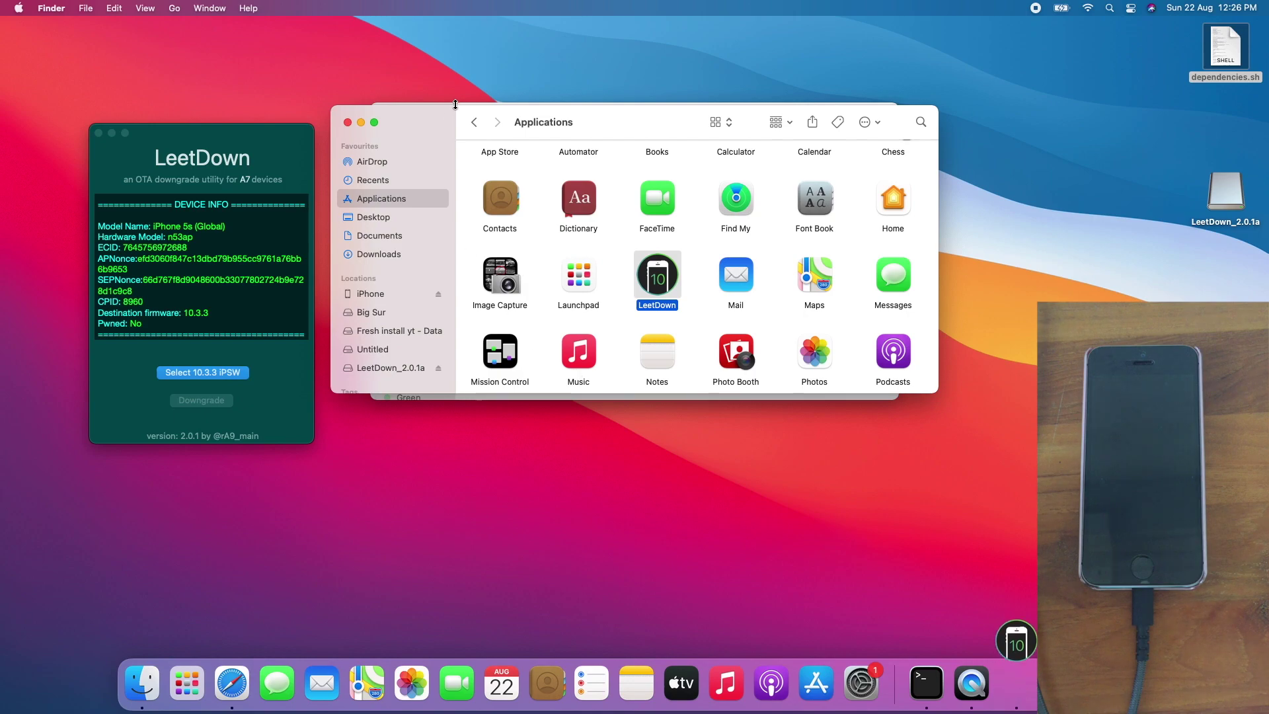
pyautogui.moveTo(423, 132); pyautogui.dragTo(592, 193)
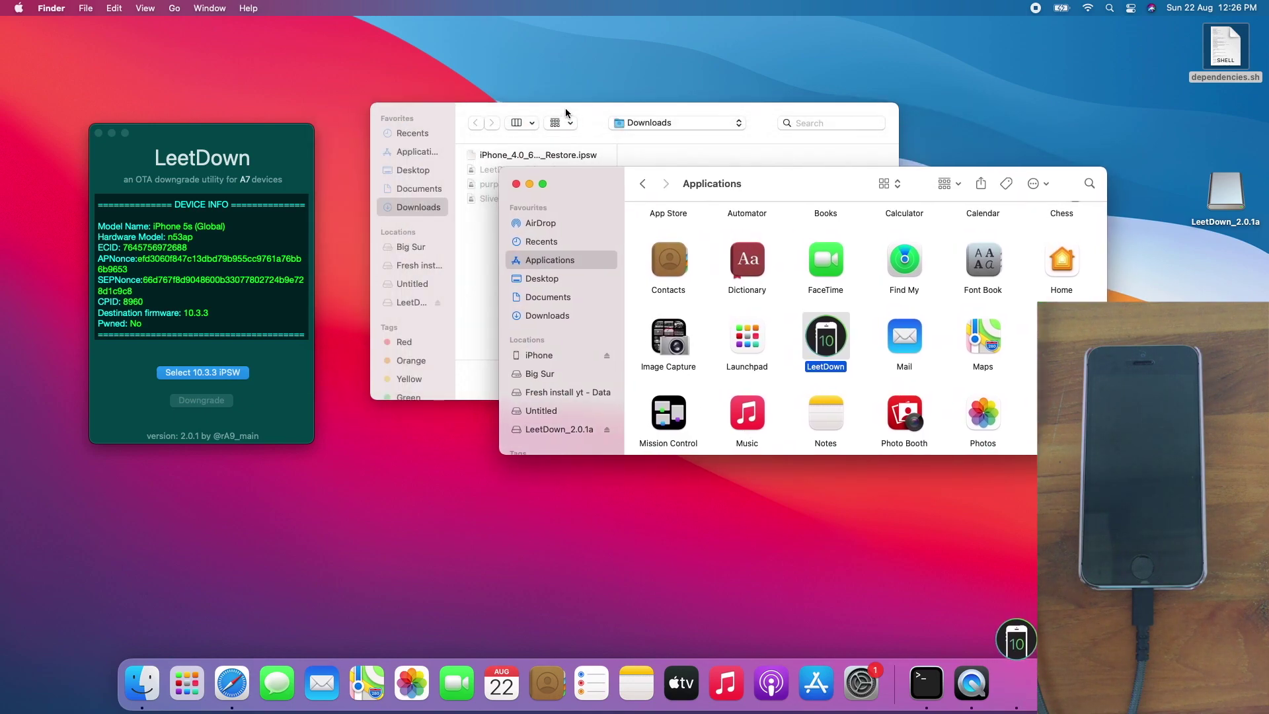
pyautogui.click(565, 108)
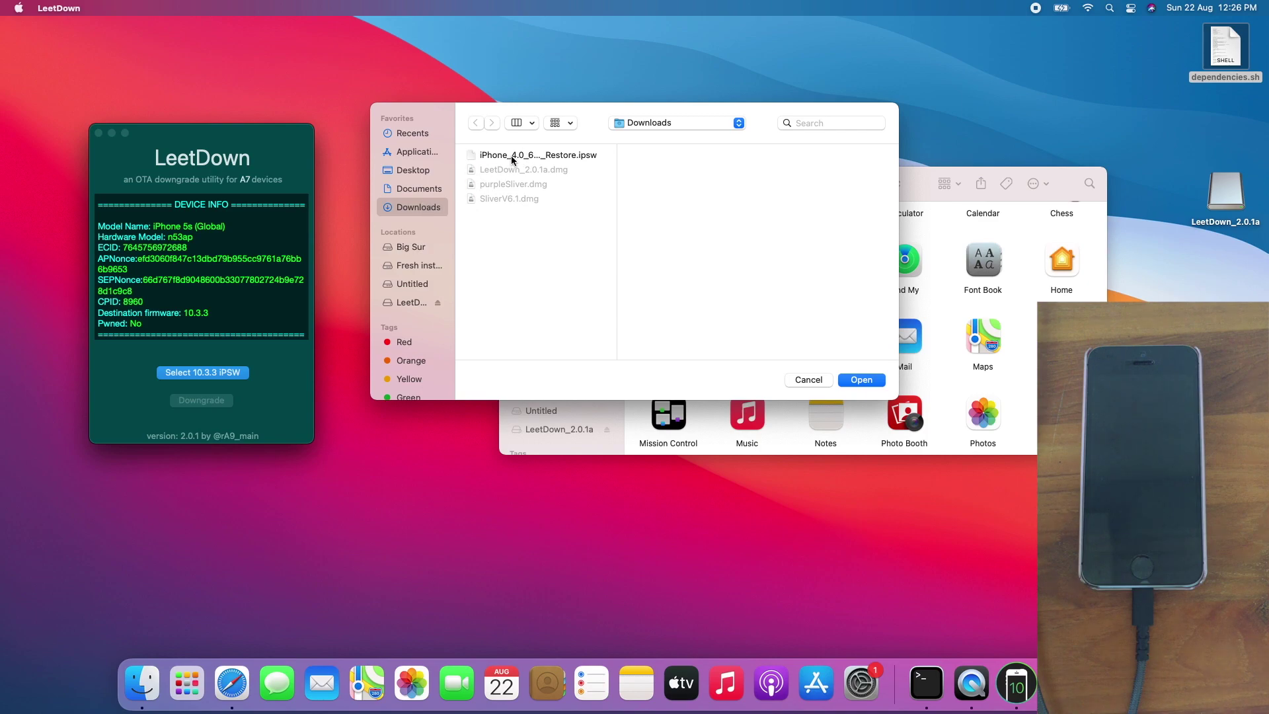
pyautogui.click(522, 156)
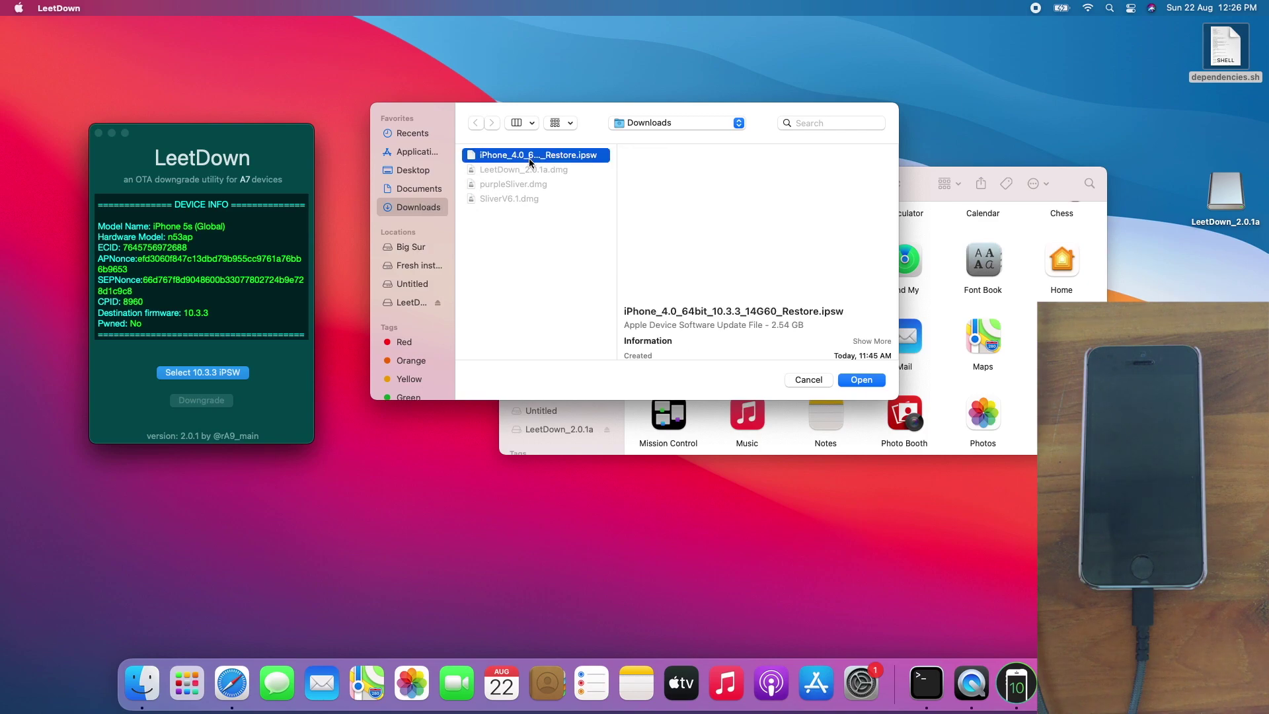
pyautogui.click(851, 380)
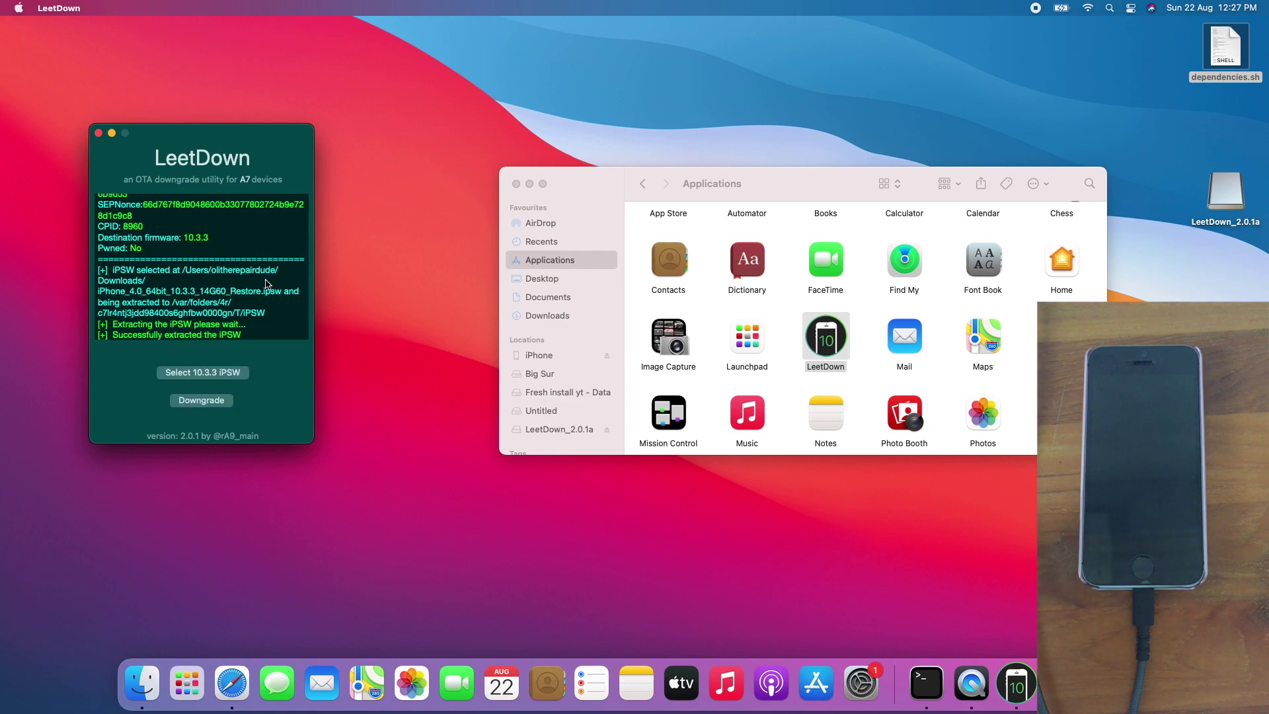
# Start the downgrade and accept the warning that the iPhone's data will be erased.
pyautogui.click(212, 404)
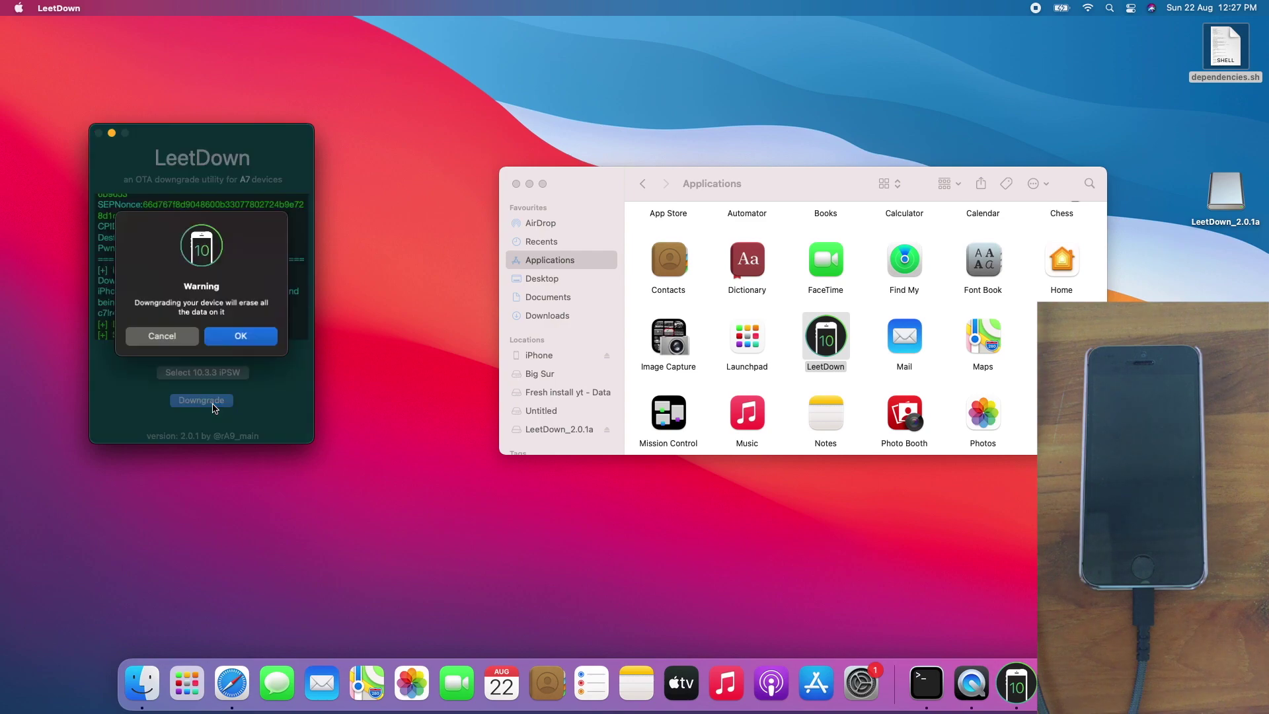
pyautogui.click(241, 338)
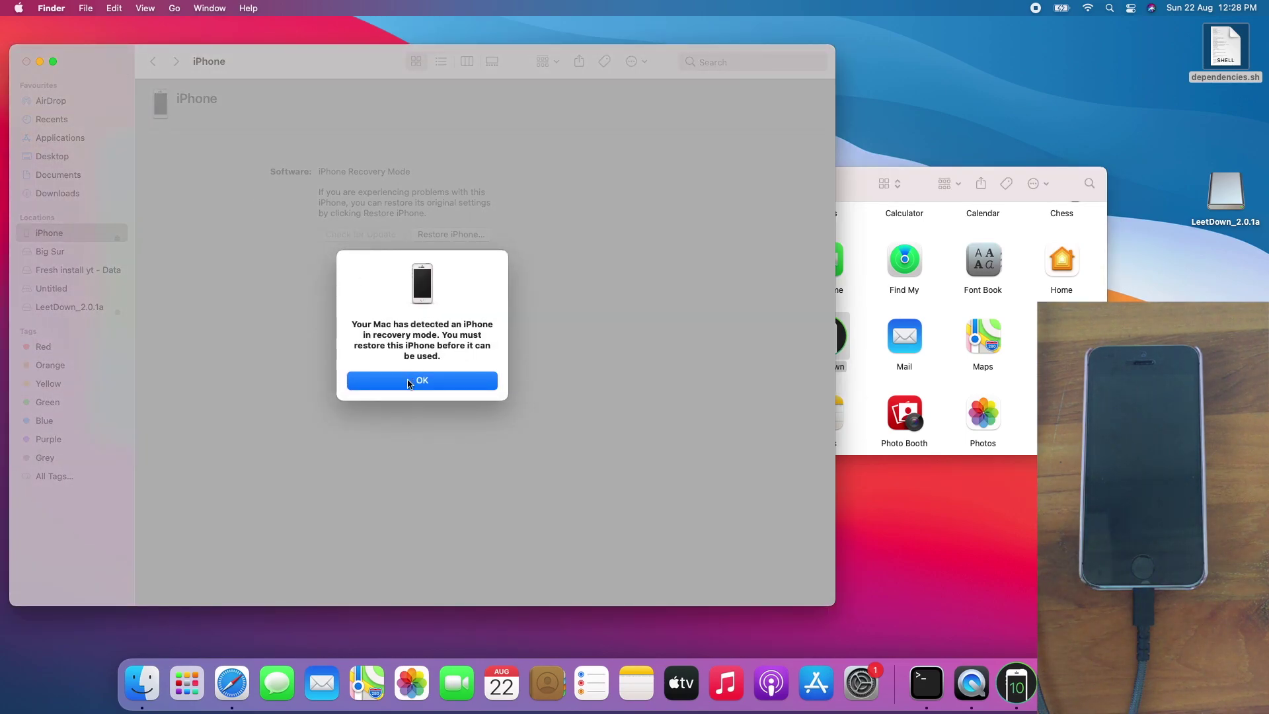
# Dismiss the recovery-mode alert and Finder iPhone window while the restore runs to completion.
pyautogui.click(408, 382)
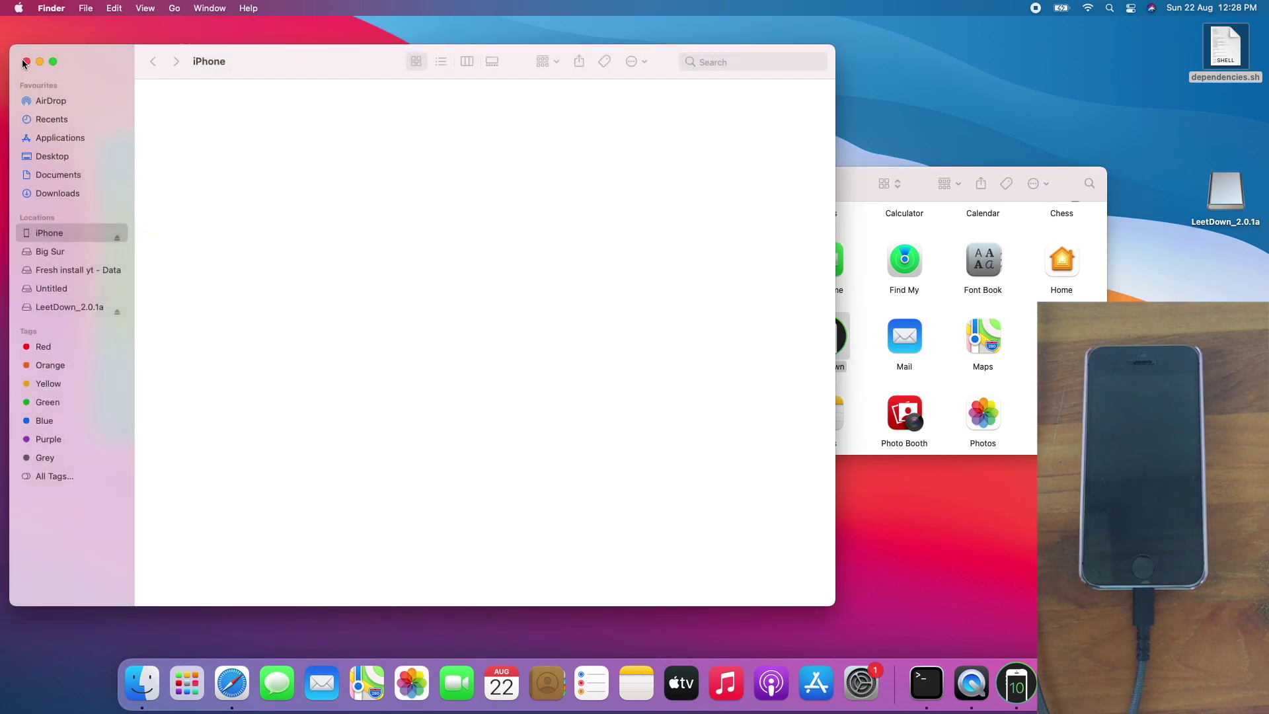
pyautogui.click(26, 61)
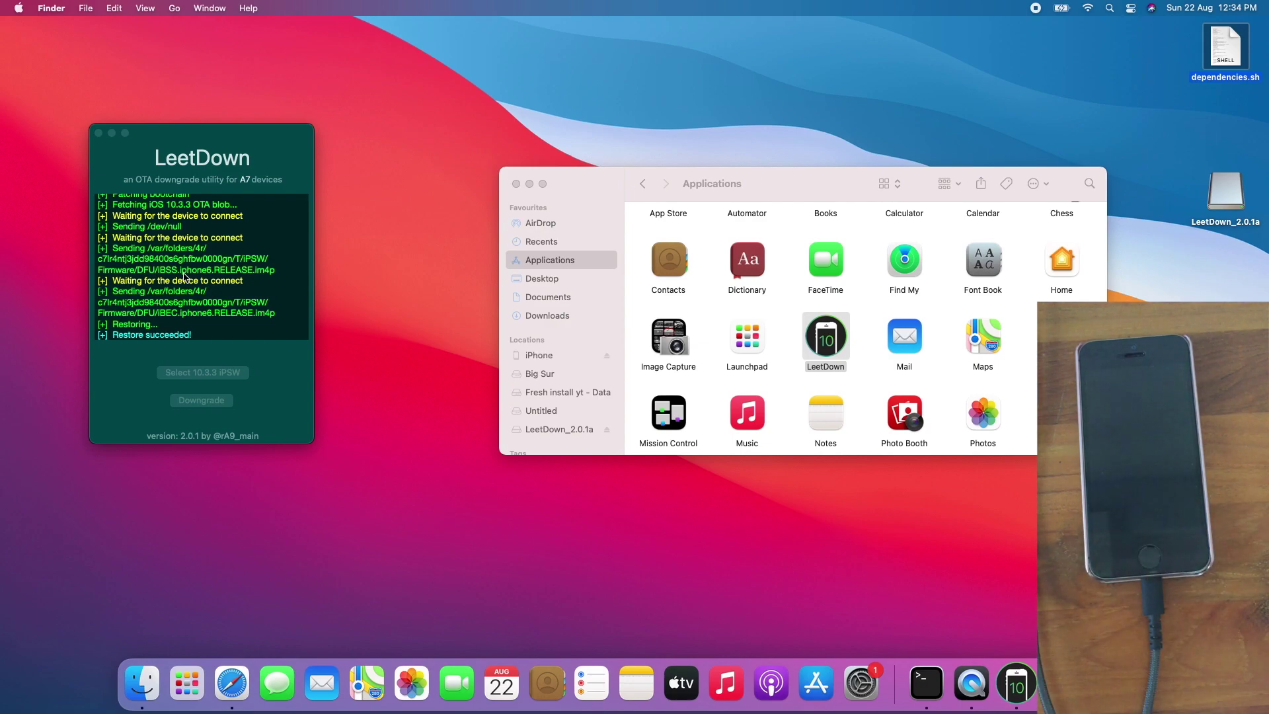
# Check in Finder that the iPhone shows up in recovery mode, dismissing the alert.
pyautogui.click(538, 358)
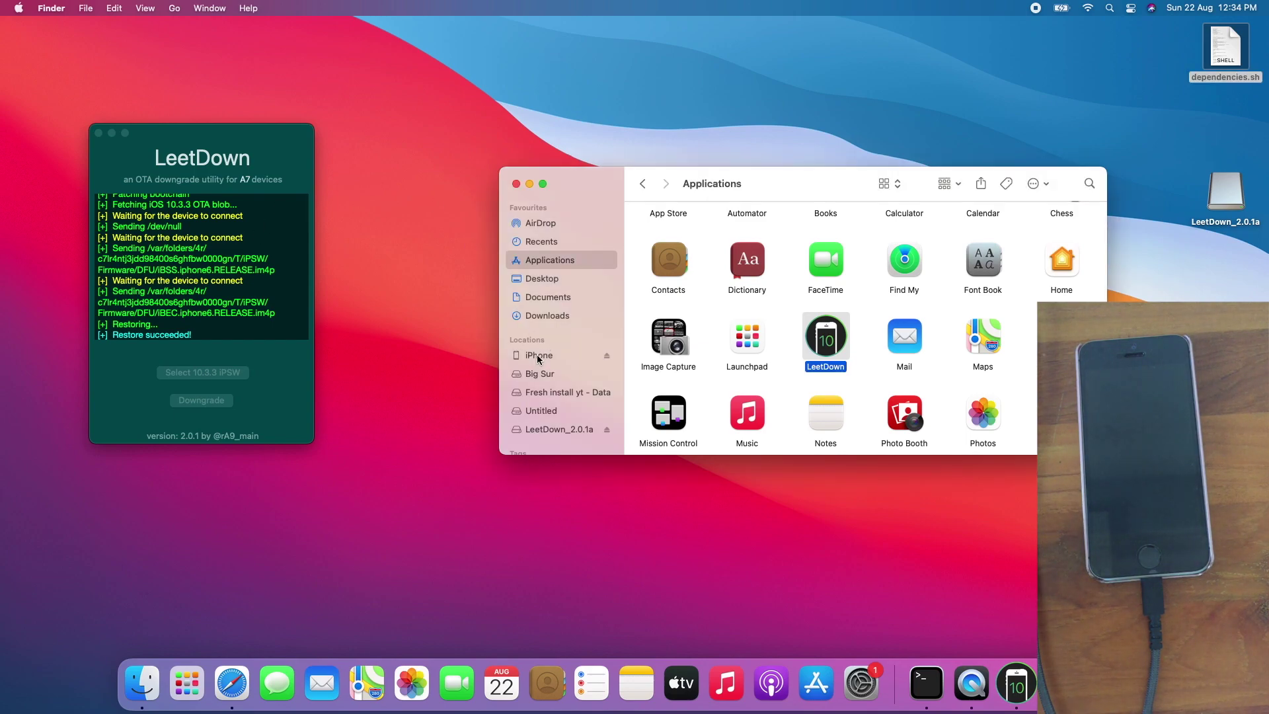
pyautogui.click(539, 357)
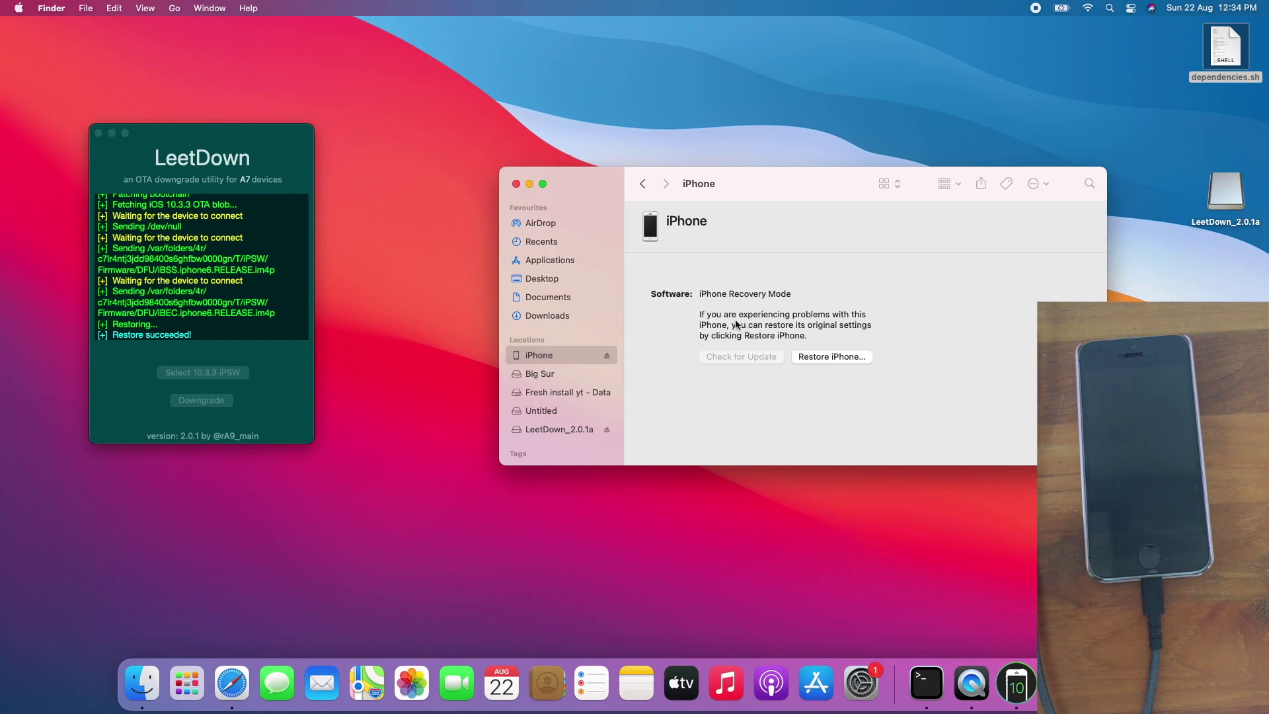
pyautogui.click(778, 370)
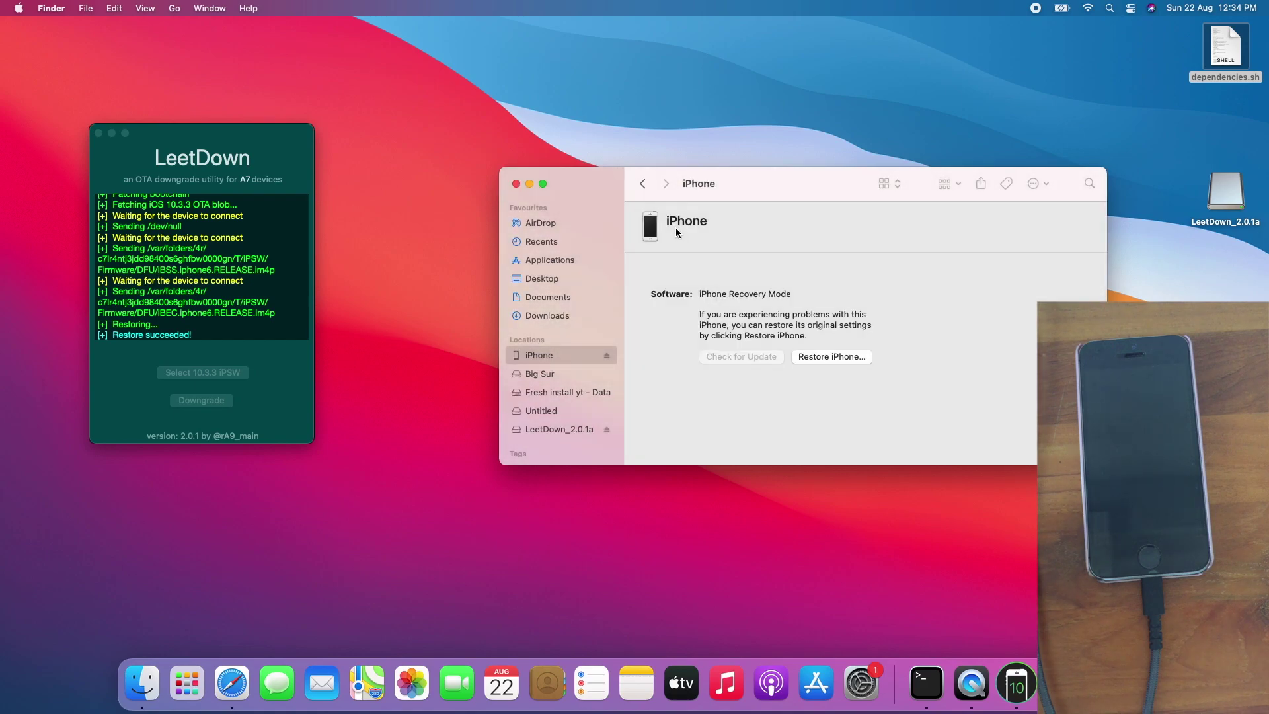
# Launch Sliver from the Applications folder and quit LeetDown.
pyautogui.click(572, 259)
pyautogui.scroll(-2, 792, 291)
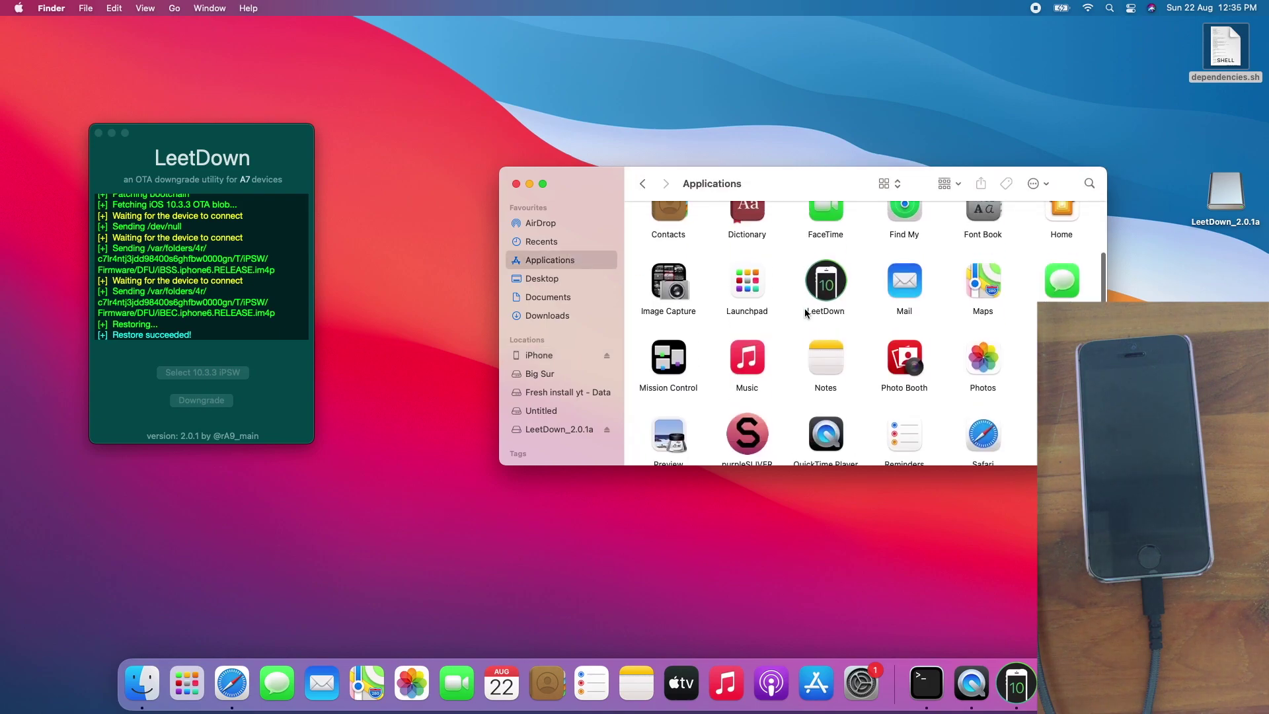
pyautogui.scroll(-3, 806, 314)
pyautogui.click(664, 361)
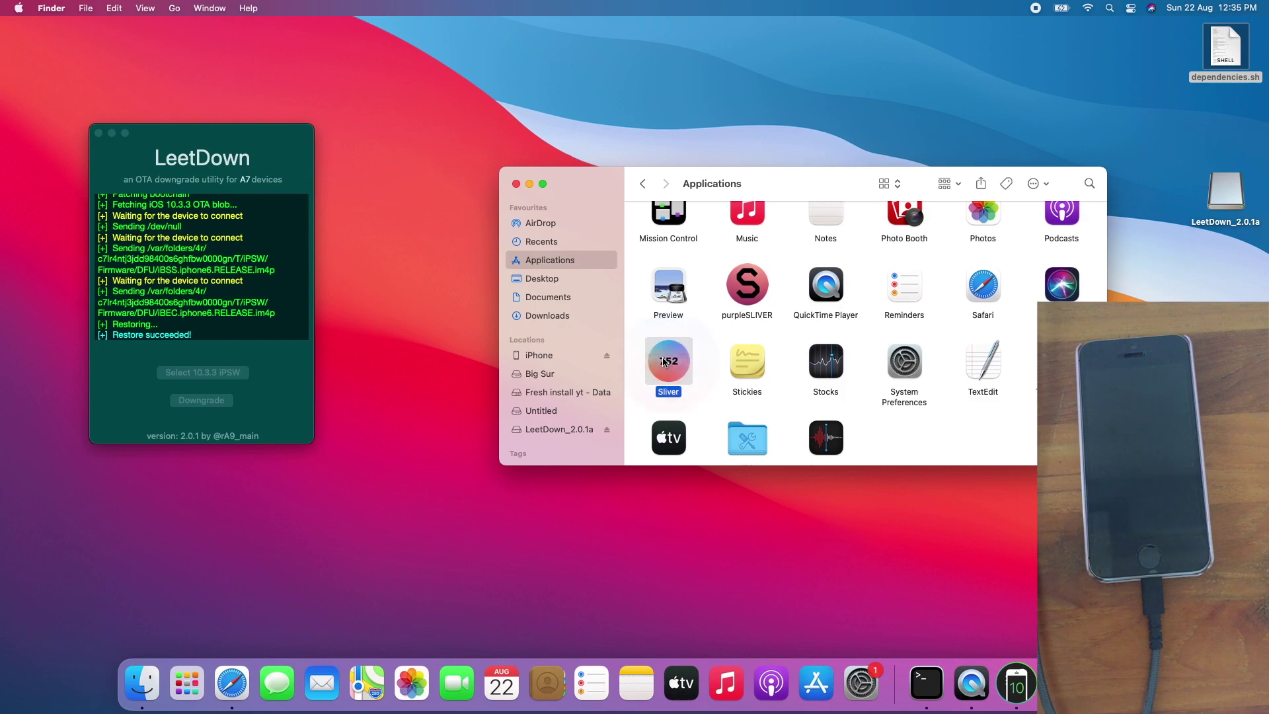
pyautogui.doubleClick(664, 362)
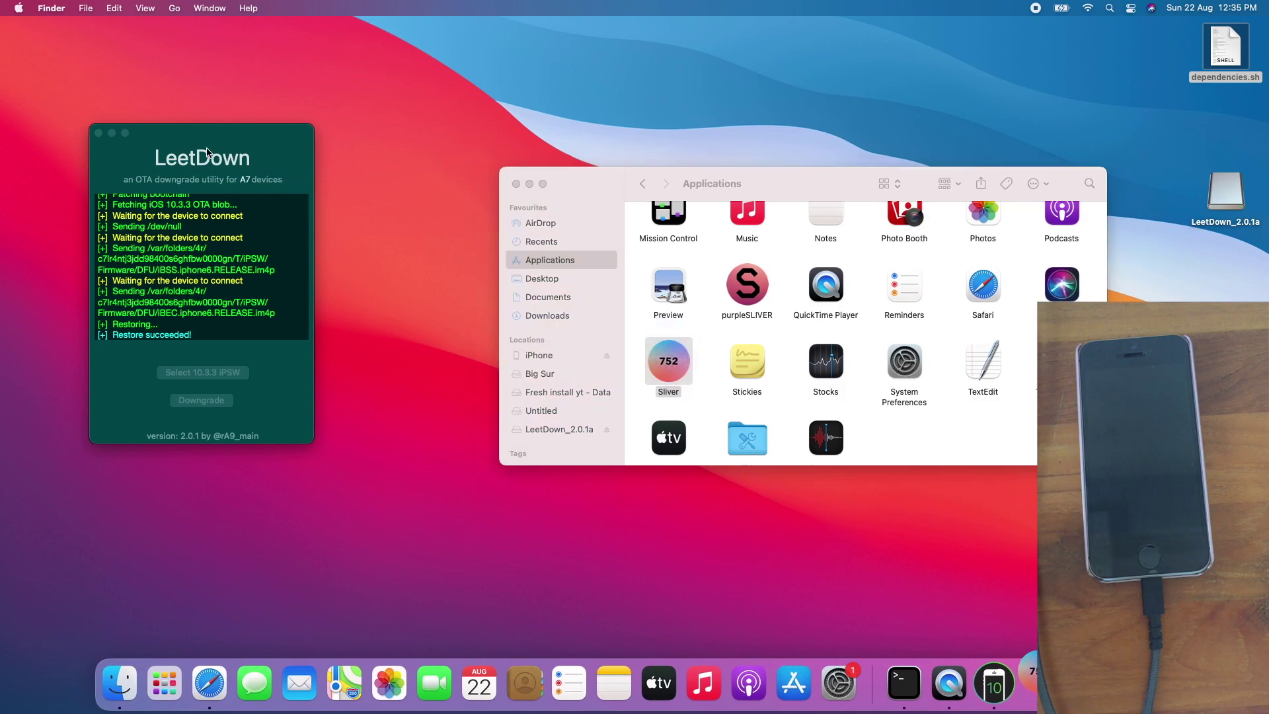
pyautogui.click(97, 132)
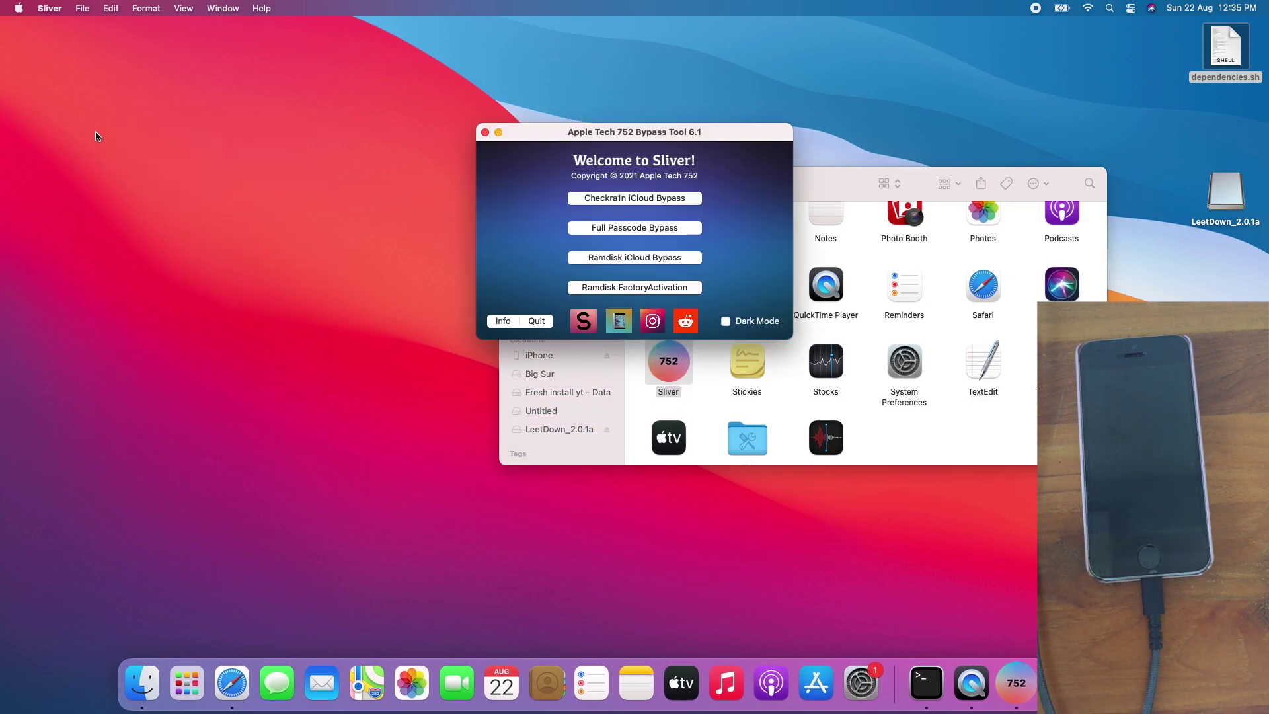
# Close Finder and open Sliver's Ramdisk iCloud Bypass page for A7 iPhone 5s.
pyautogui.click(843, 190)
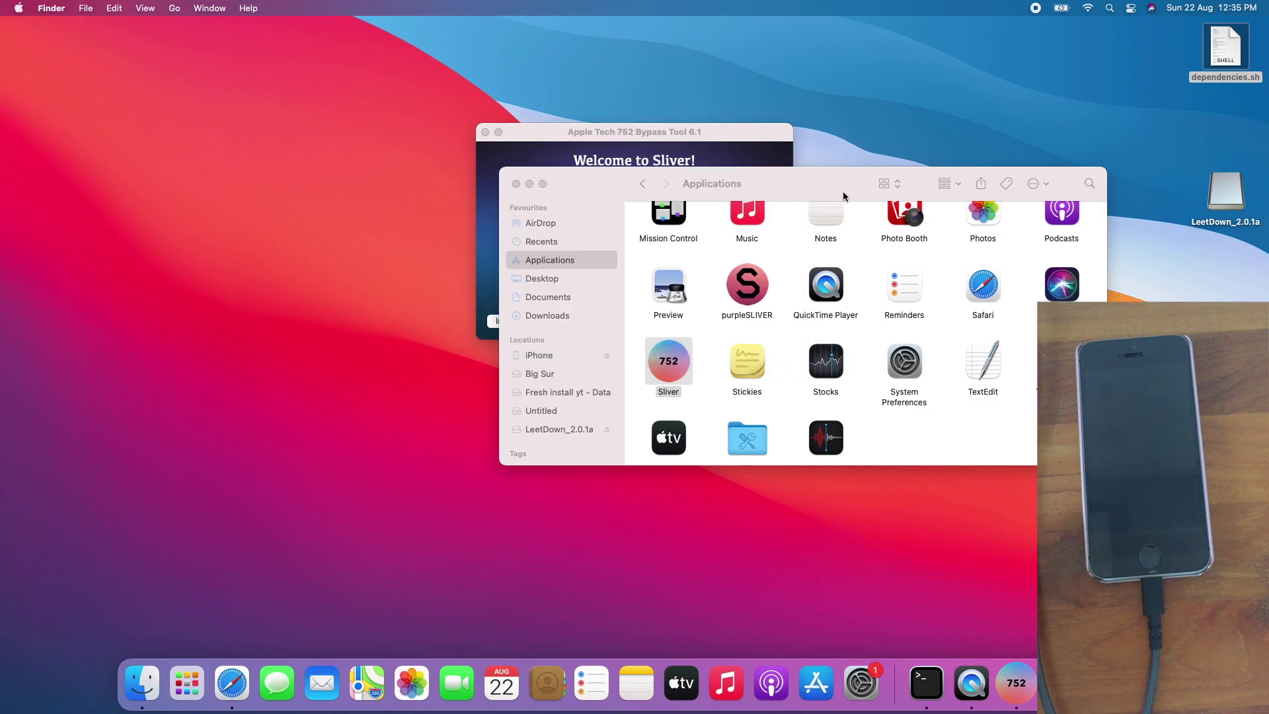
pyautogui.click(517, 185)
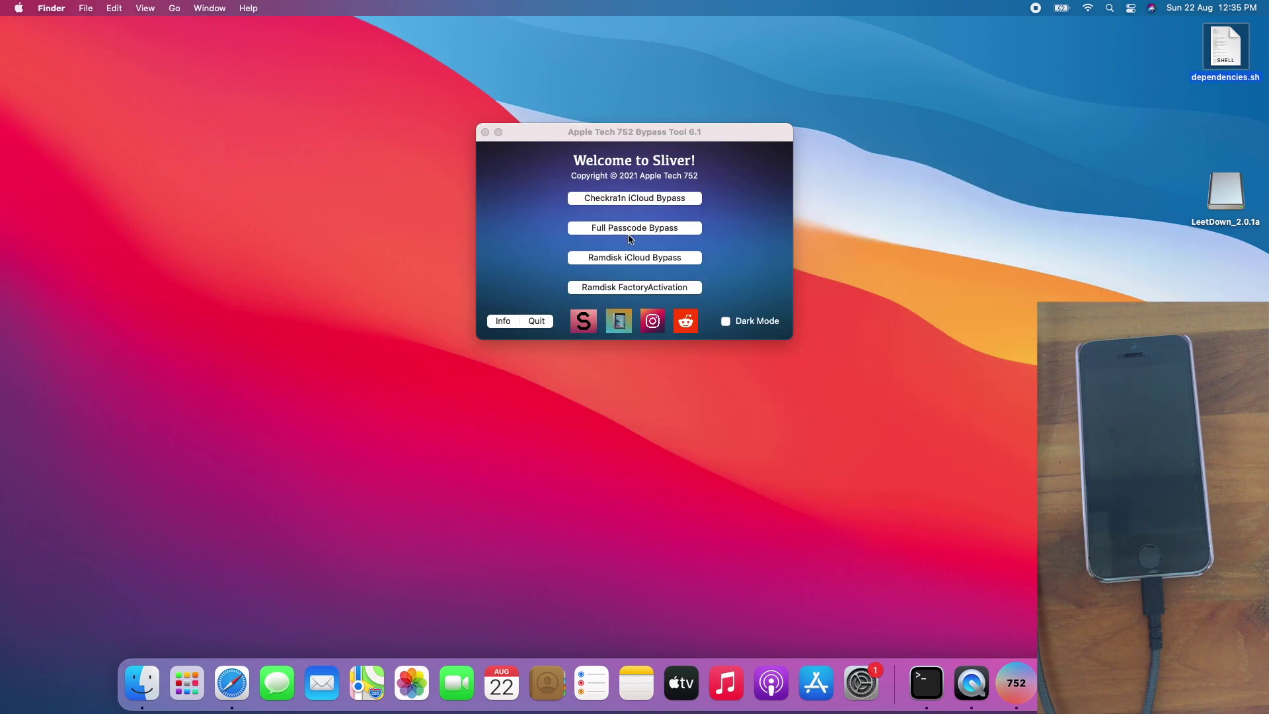
pyautogui.click(633, 259)
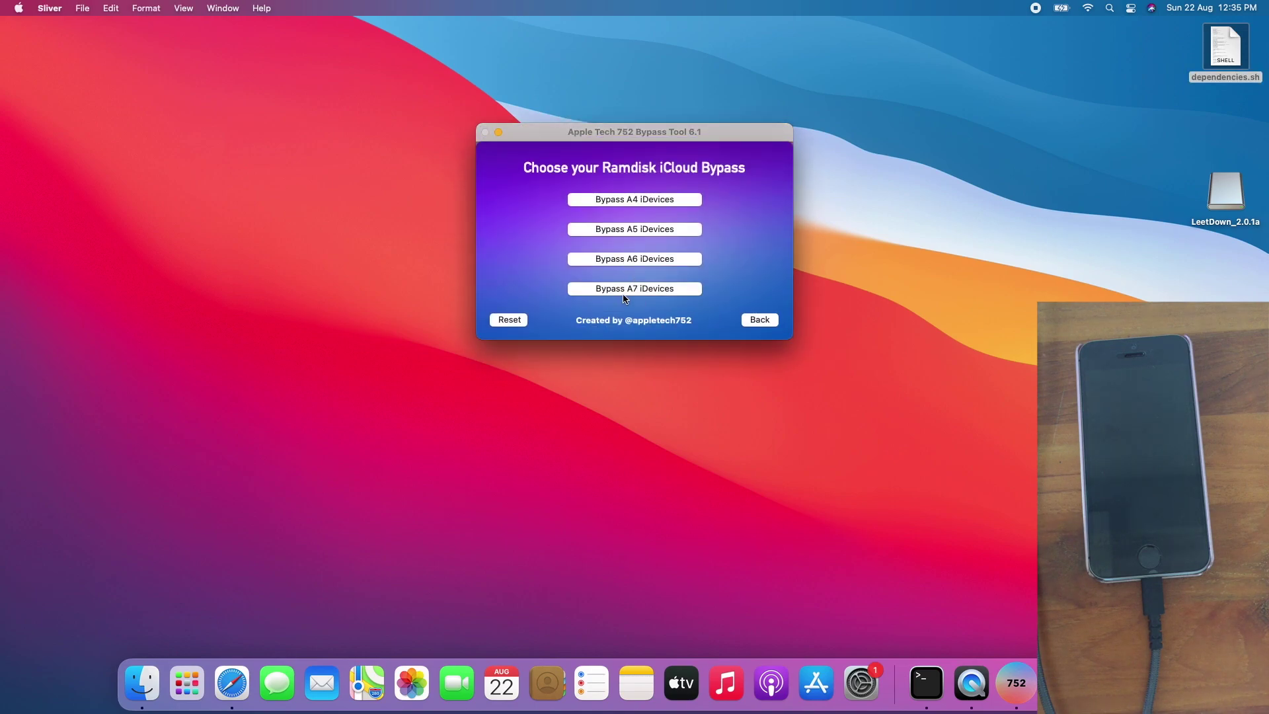
pyautogui.click(644, 293)
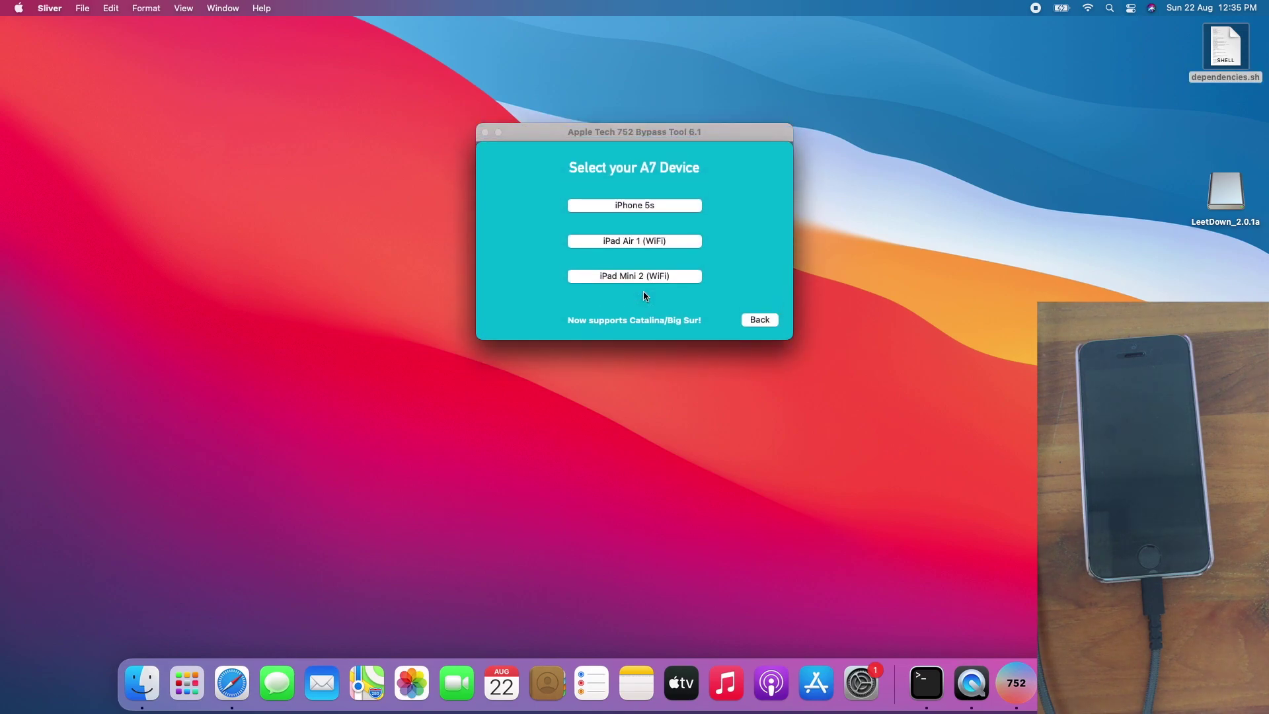
pyautogui.click(631, 209)
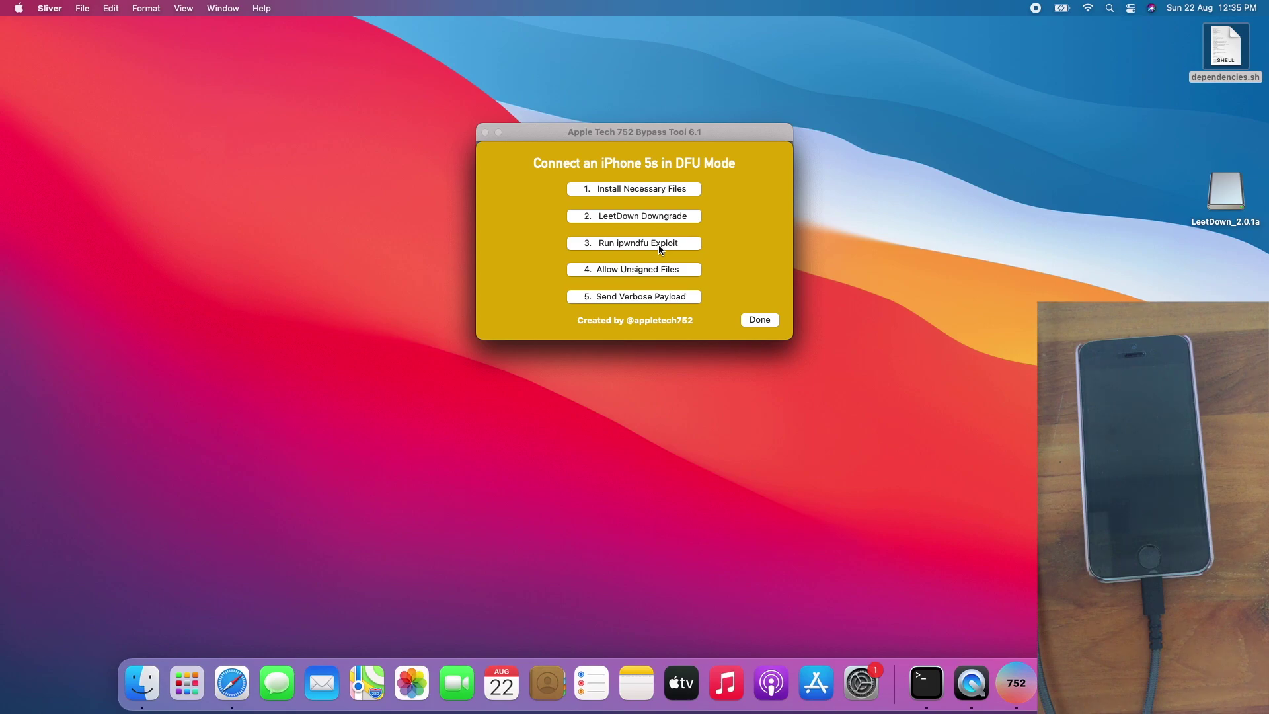
# Run the ipwndfu exploit to put the iPhone 5s in pwned DFU mode, then allow unsigned files.
pyautogui.click(658, 245)
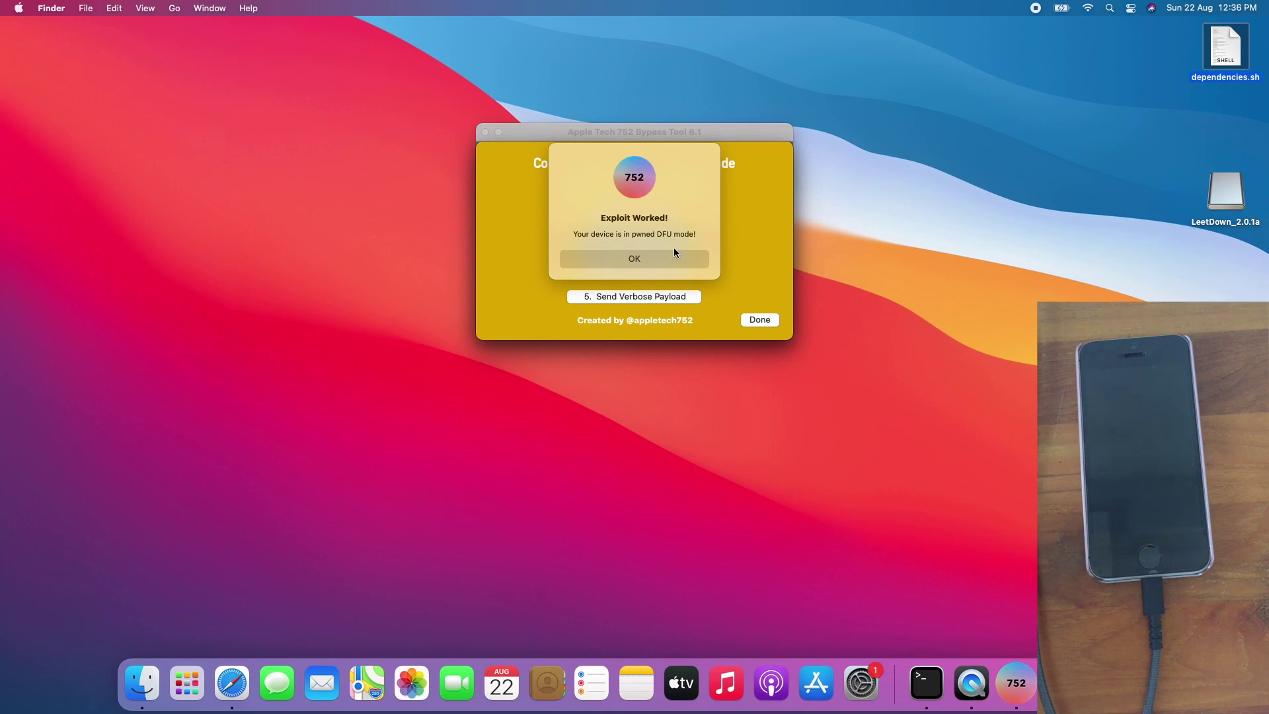
pyautogui.click(659, 260)
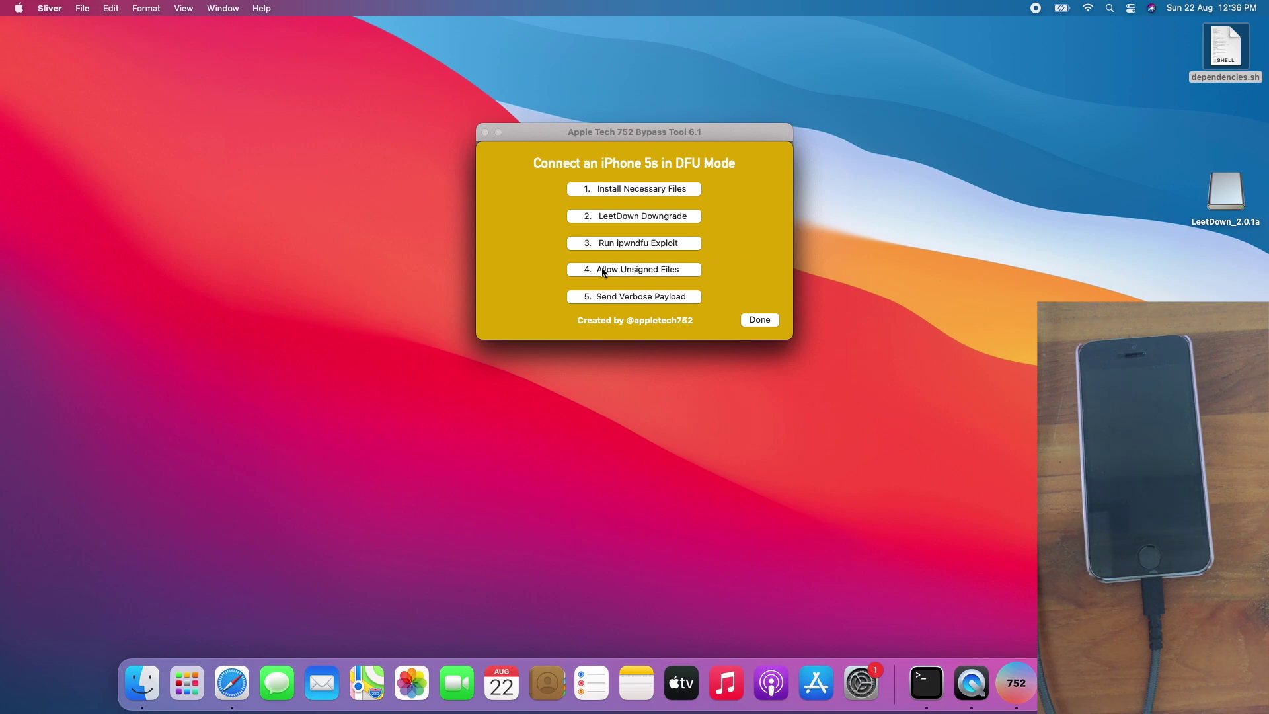
pyautogui.click(629, 270)
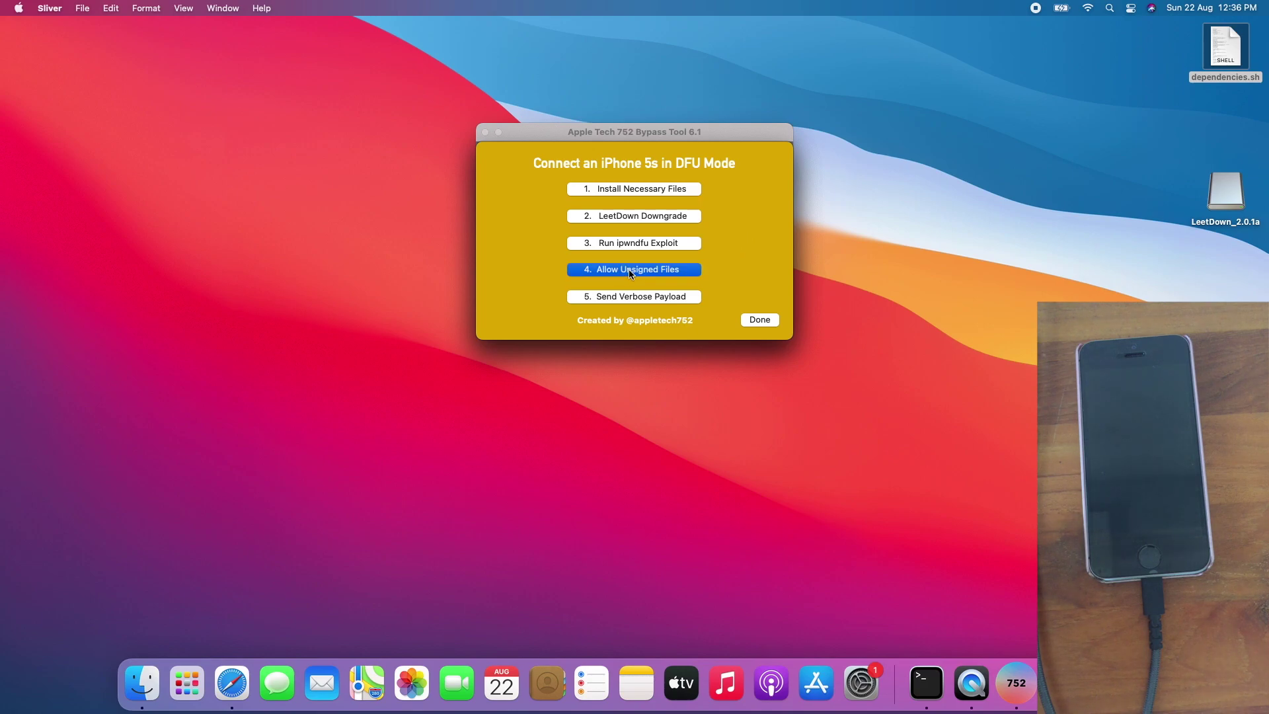
# Confirm unsigned files are allowed, send the verbose payload, and close the stray Finder window.
pyautogui.click(625, 361)
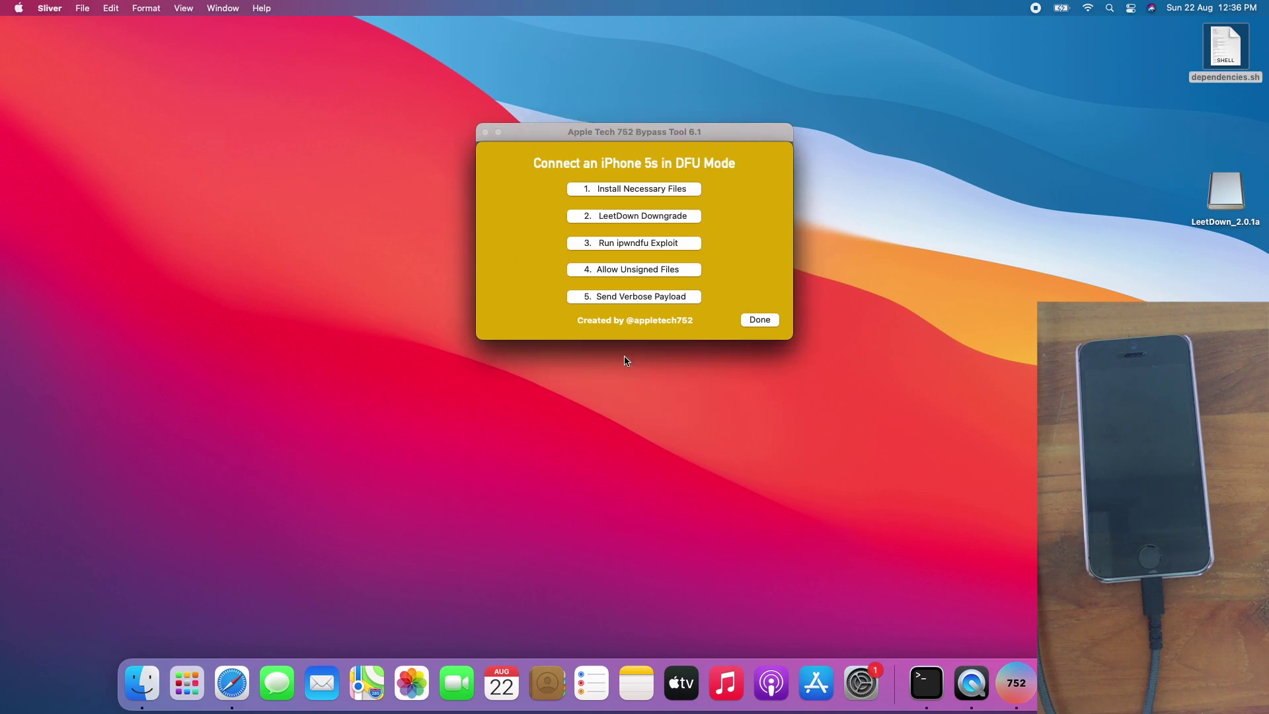
pyautogui.click(646, 299)
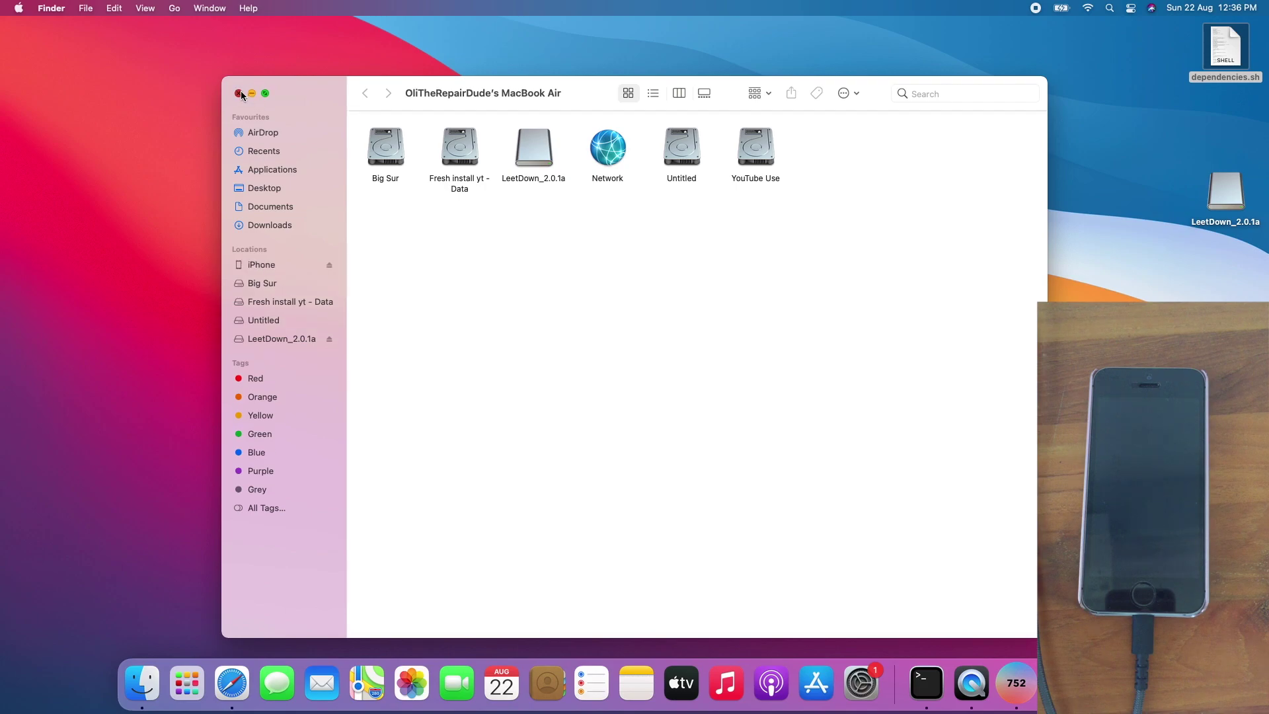
pyautogui.click(238, 93)
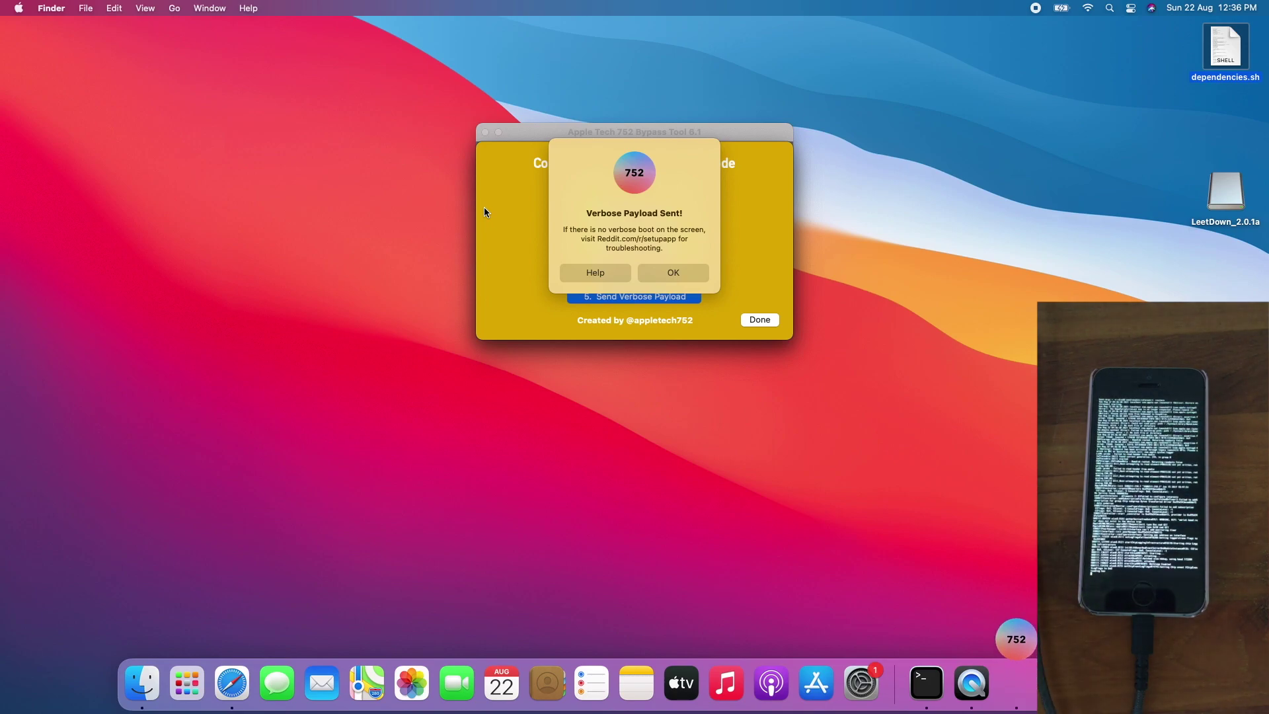
# Bring Sliver forward and dismiss the 'Verbose Payload Sent!' alert.
pyautogui.click(589, 191)
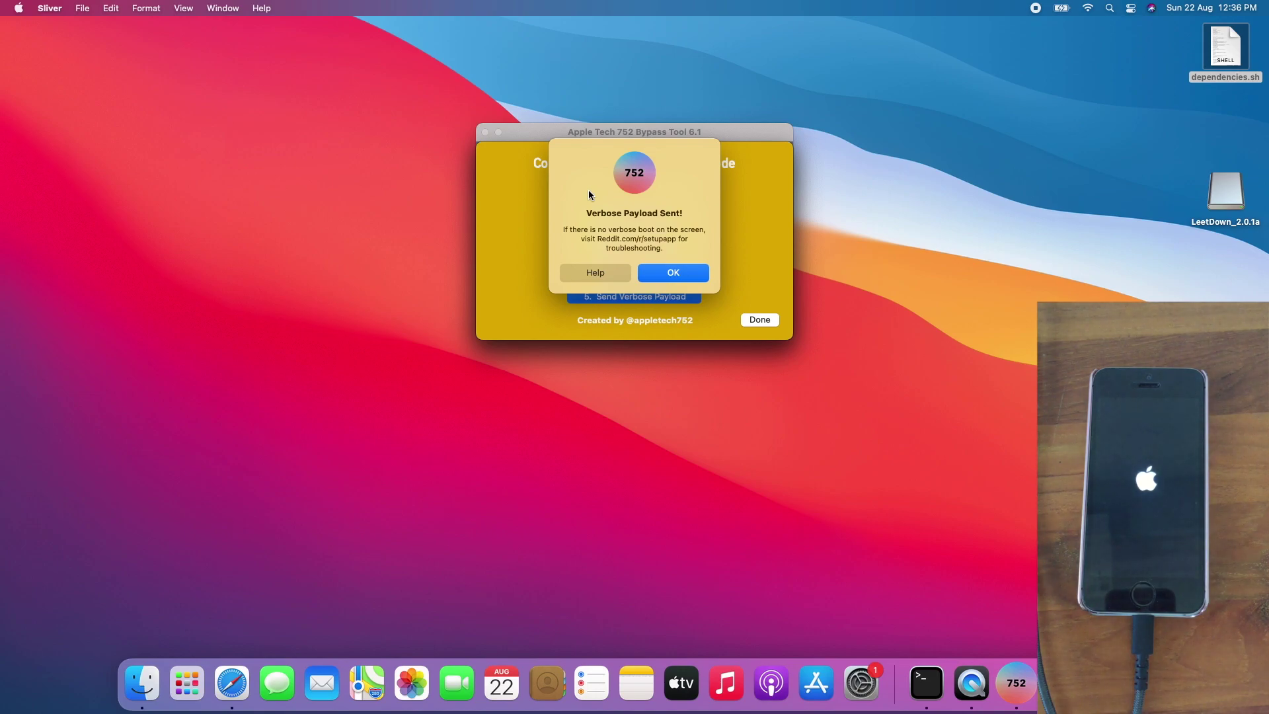
pyautogui.click(678, 271)
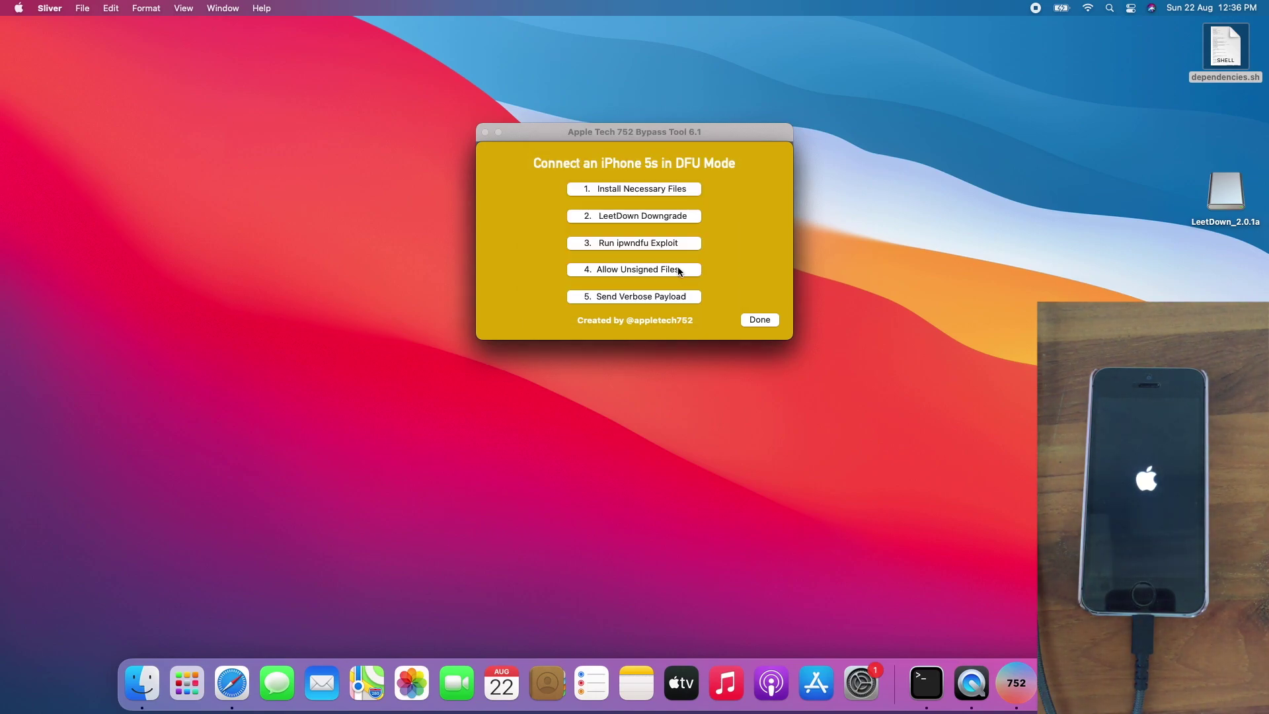